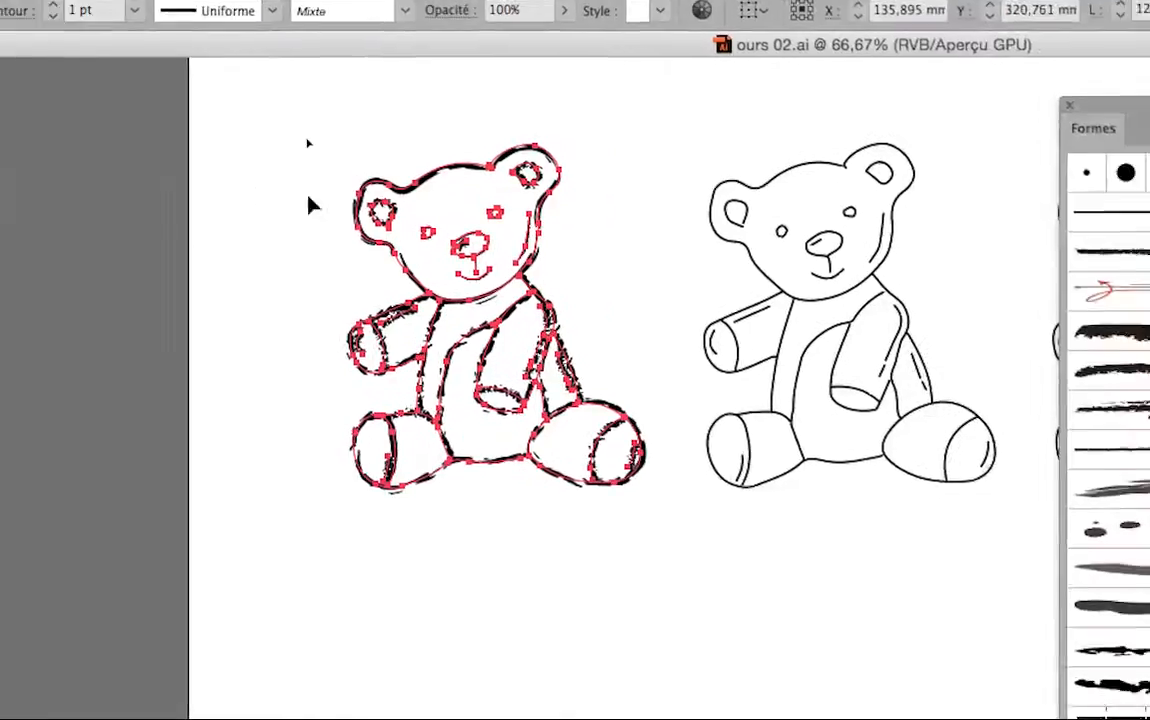
Step: Duplicate the rough-brushed teddy bear and place the copy directly below the original
{"action": "left_click_drag", "start_coordinate": [336, 218], "coordinate": [342, 578]}
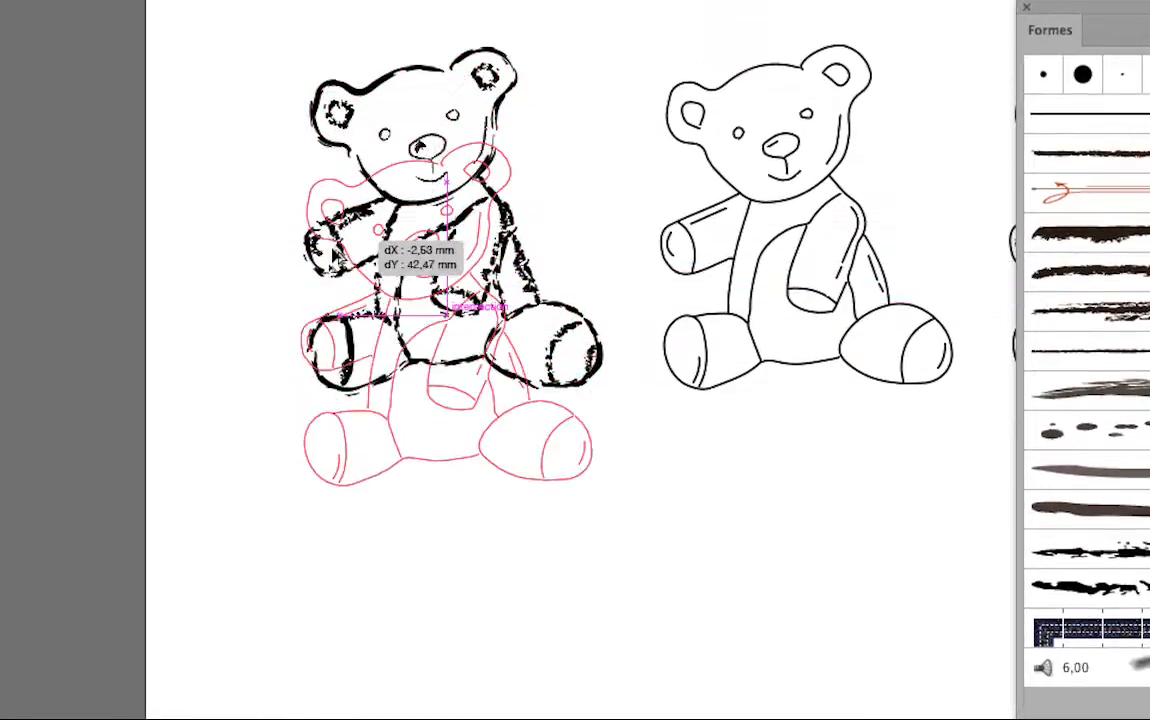
{"action": "left_click_drag", "start_coordinate": [340, 346], "coordinate": [338, 350]}
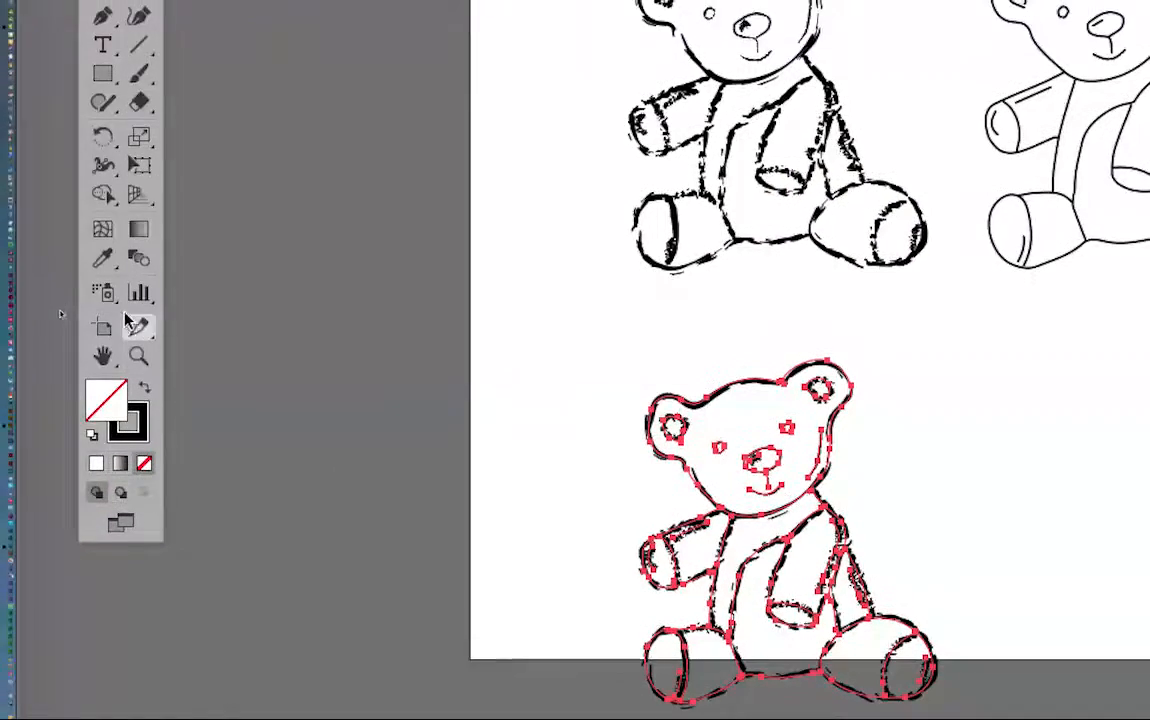
Step: Extend the artboard downward with the Artboard tool so it contains the whole copied bear, and deselect the copy
{"action": "left_click", "coordinate": [136, 325]}
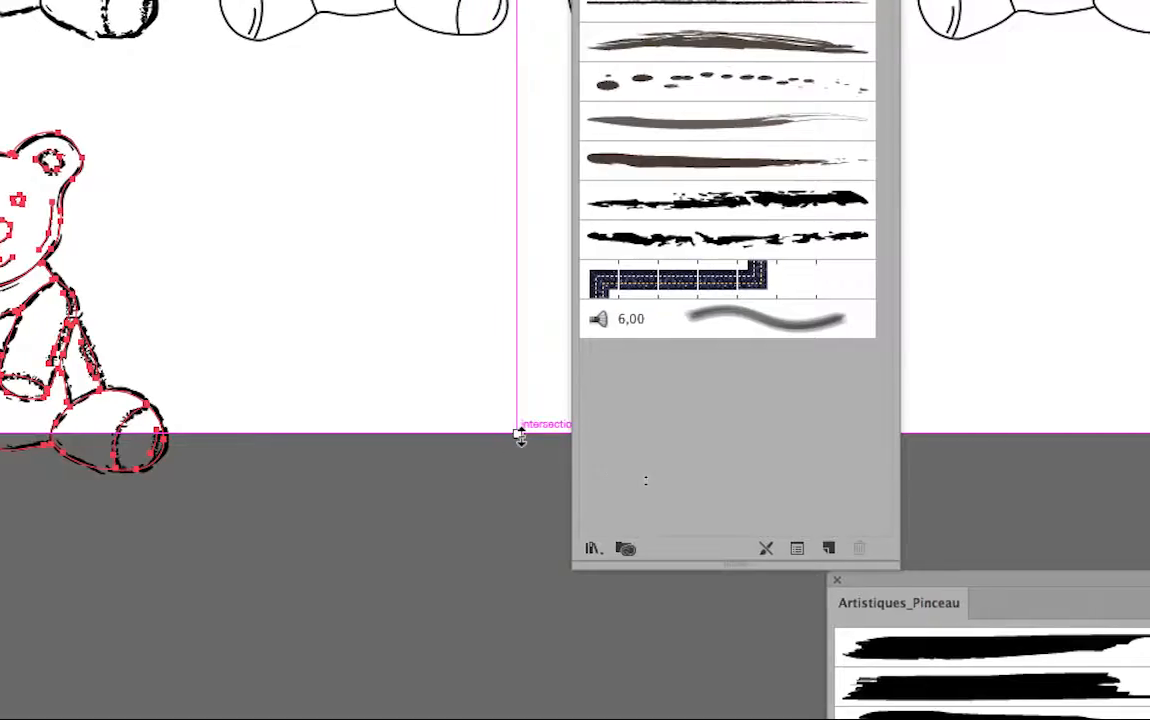
{"action": "left_click_drag", "start_coordinate": [675, 452], "coordinate": [677, 718]}
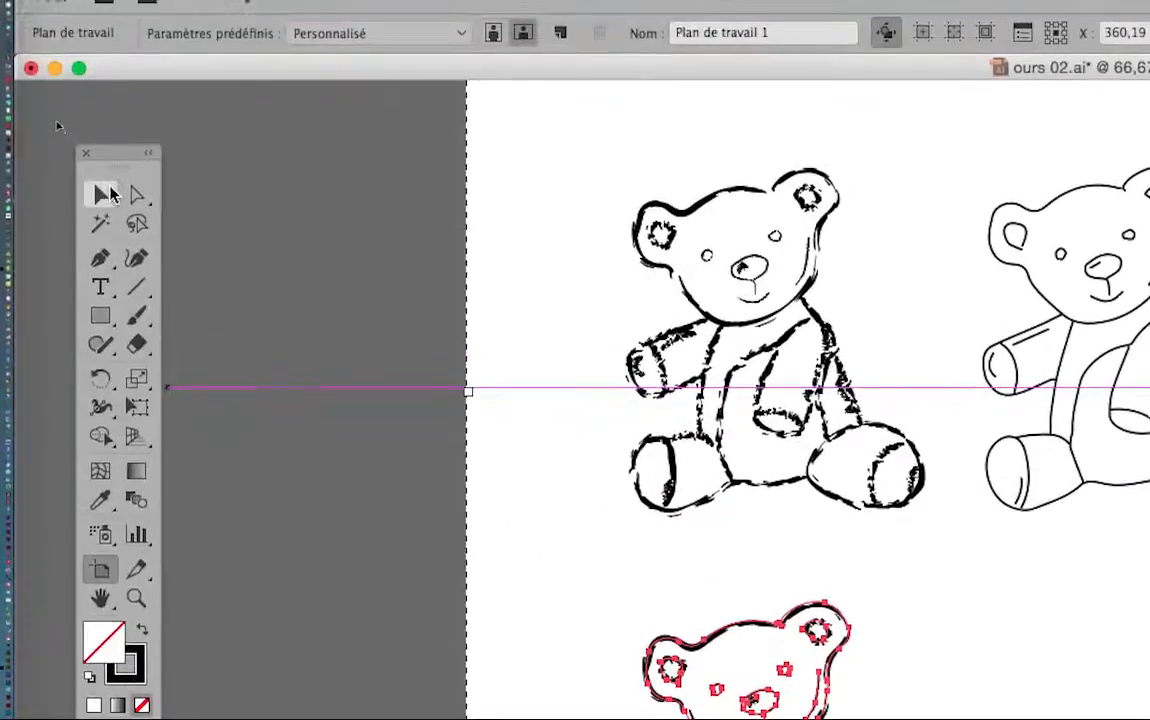
{"action": "left_click", "coordinate": [107, 194]}
{"action": "left_click", "coordinate": [668, 554]}
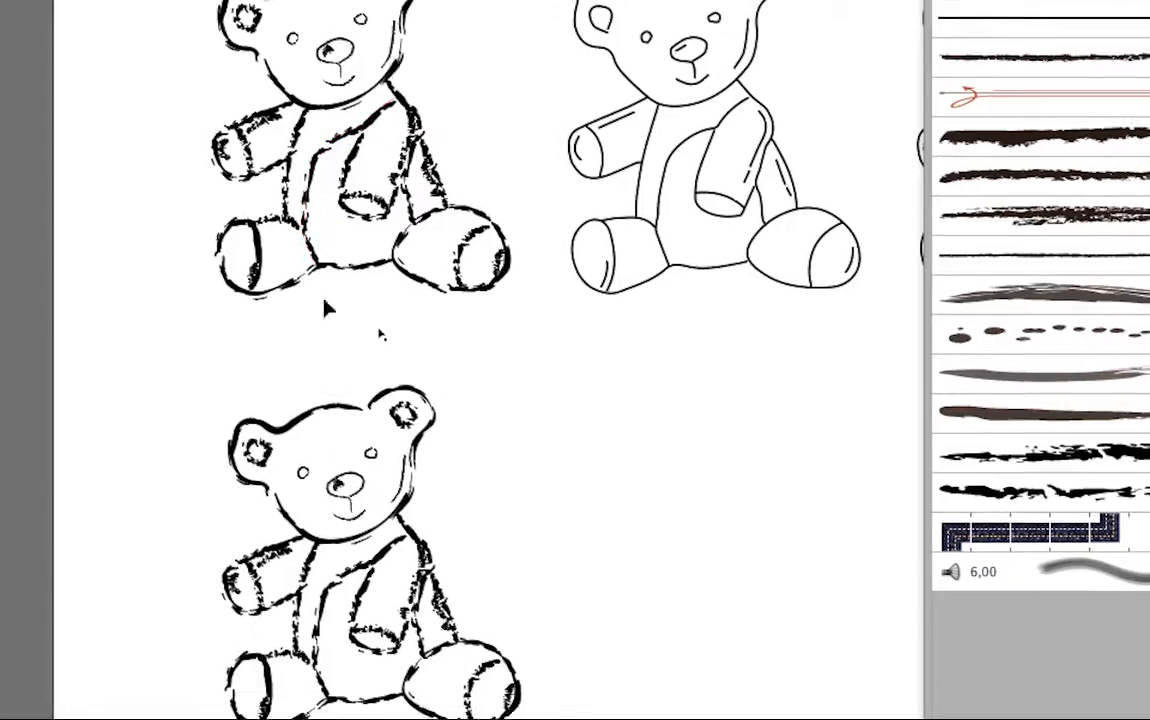
Step: Select all the paths of the copied bear with the Direct Selection tool
{"action": "left_click", "coordinate": [360, 408]}
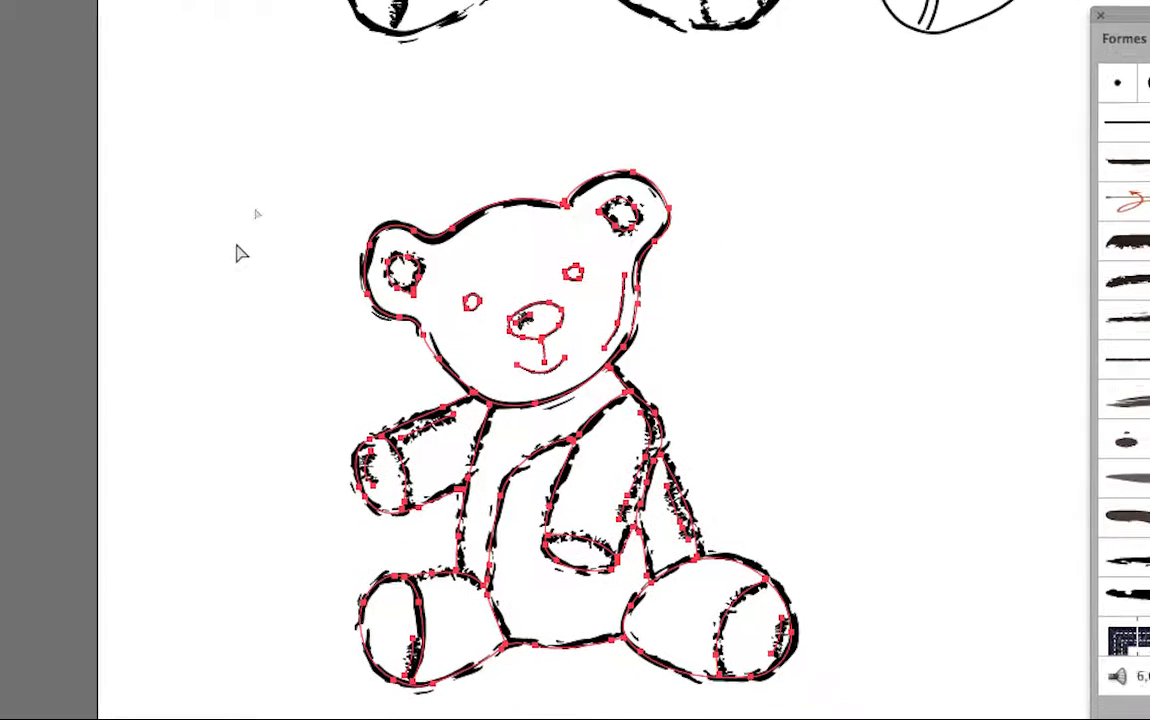
{"action": "left_click", "coordinate": [525, 359]}
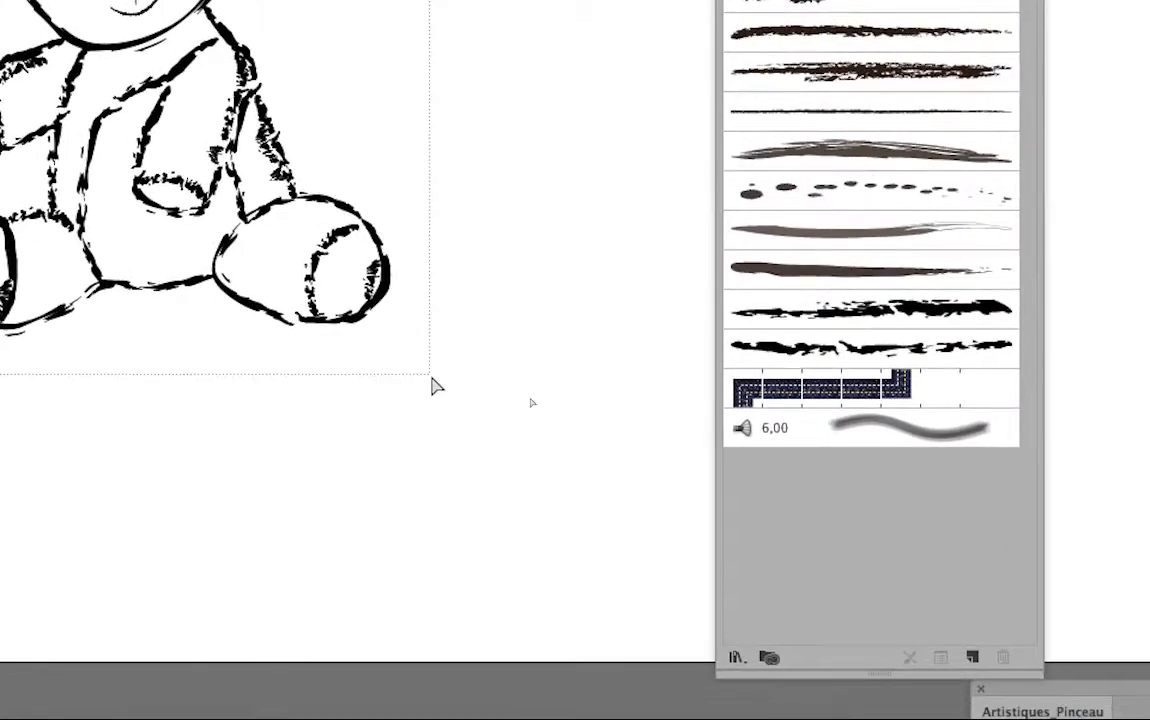
{"action": "left_click_drag", "start_coordinate": [432, 378], "coordinate": [436, 381]}
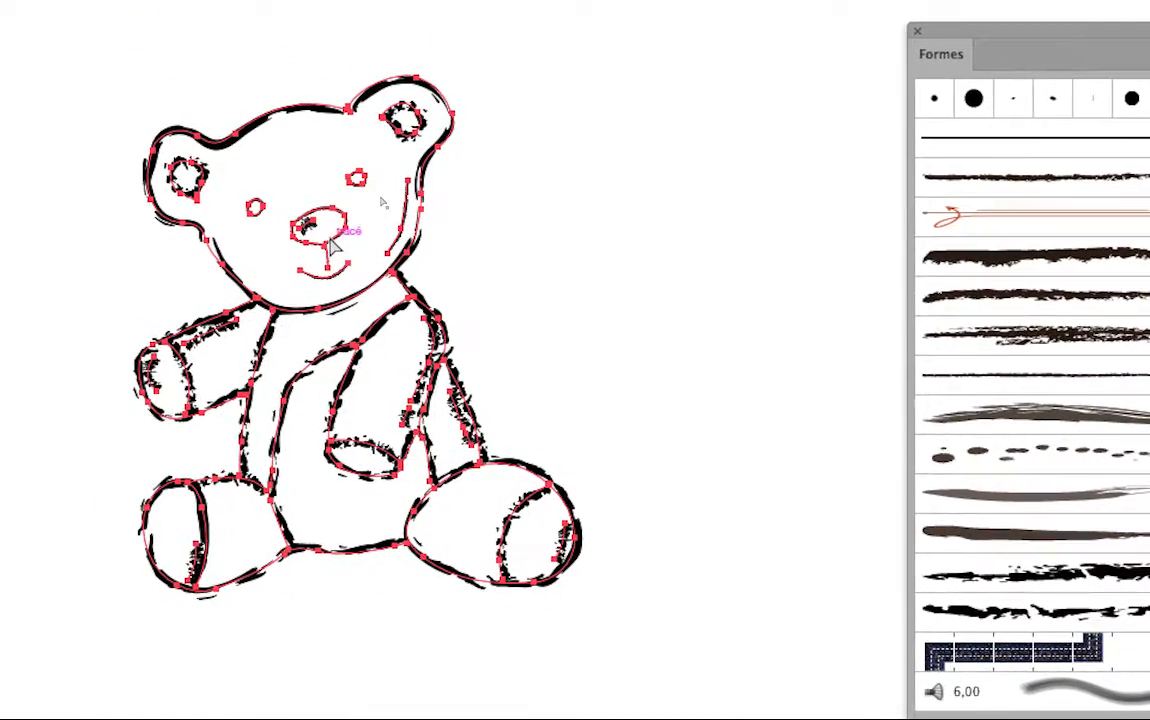
{"action": "scroll", "coordinate": [330, 250], "scroll_direction": "up", "scroll_amount": 5}
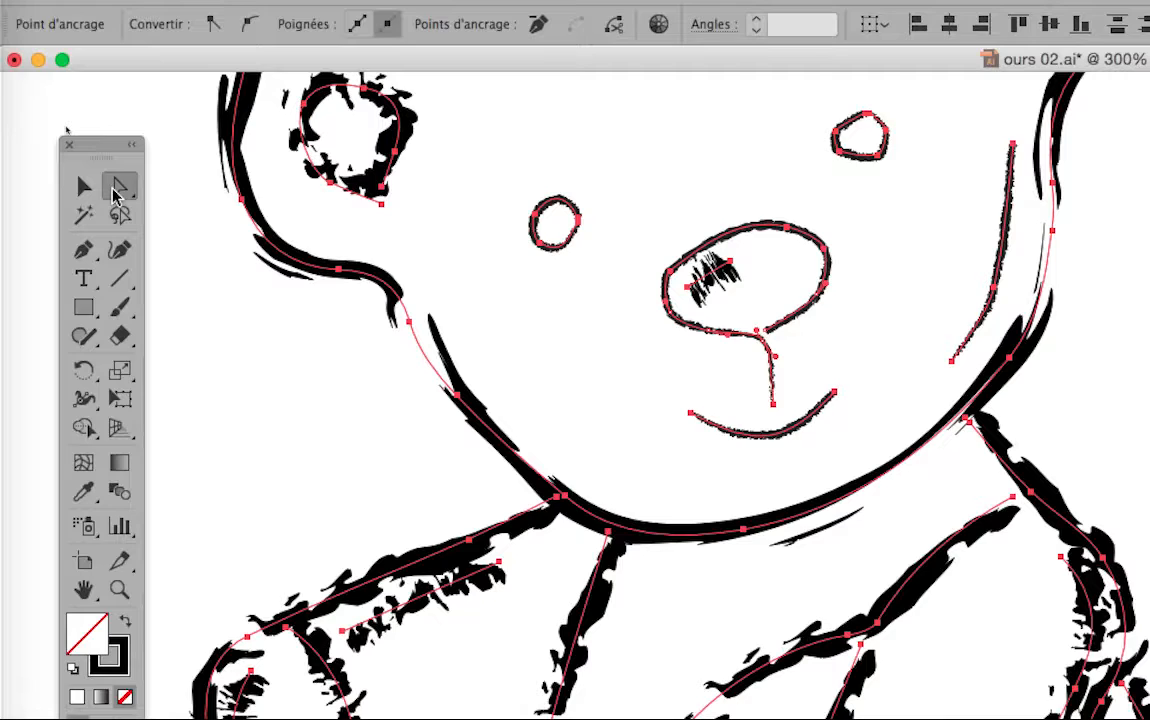
Step: Select only the copied bear's rough-brushed strokes with the Sélection directe progressive tool, excluding the eyes, nose outline and mouth
{"action": "left_click", "coordinate": [121, 218]}
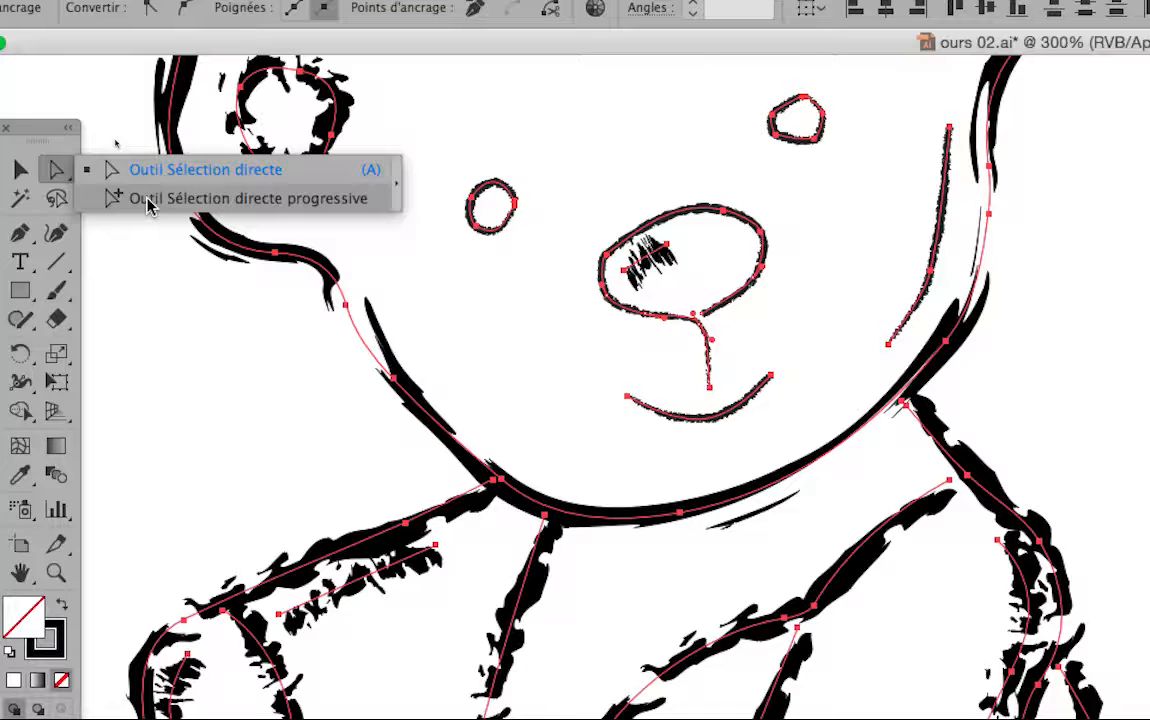
{"action": "left_click", "coordinate": [147, 199]}
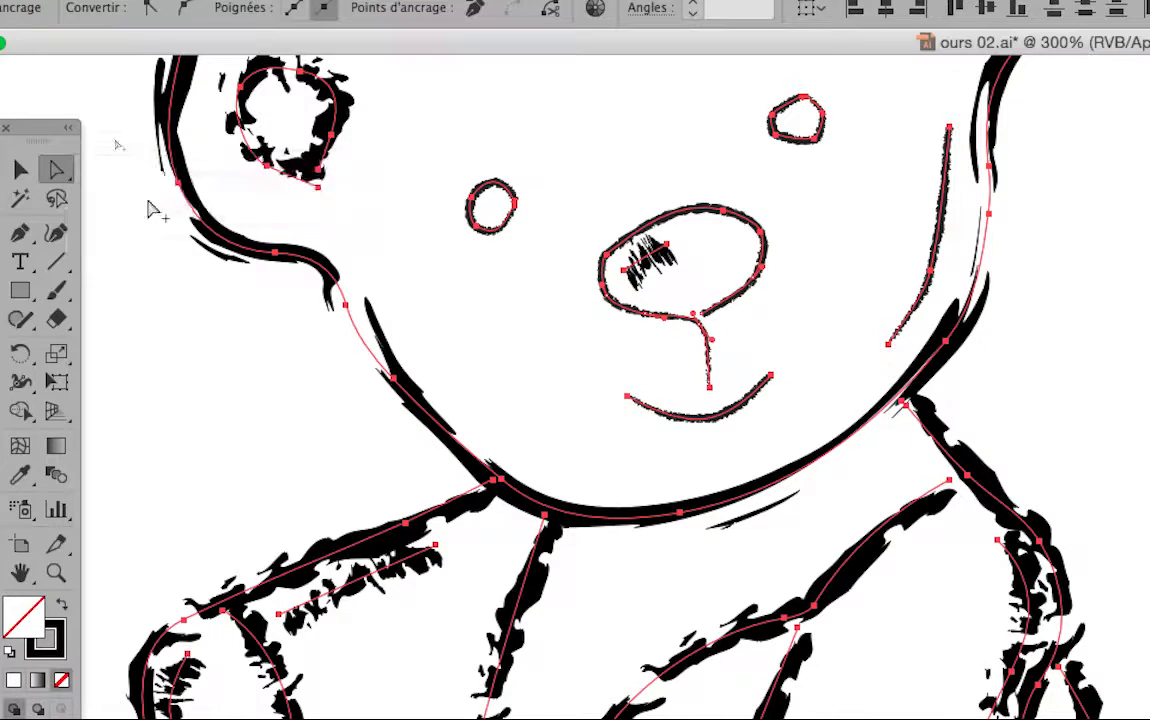
{"action": "left_click", "coordinate": [117, 207]}
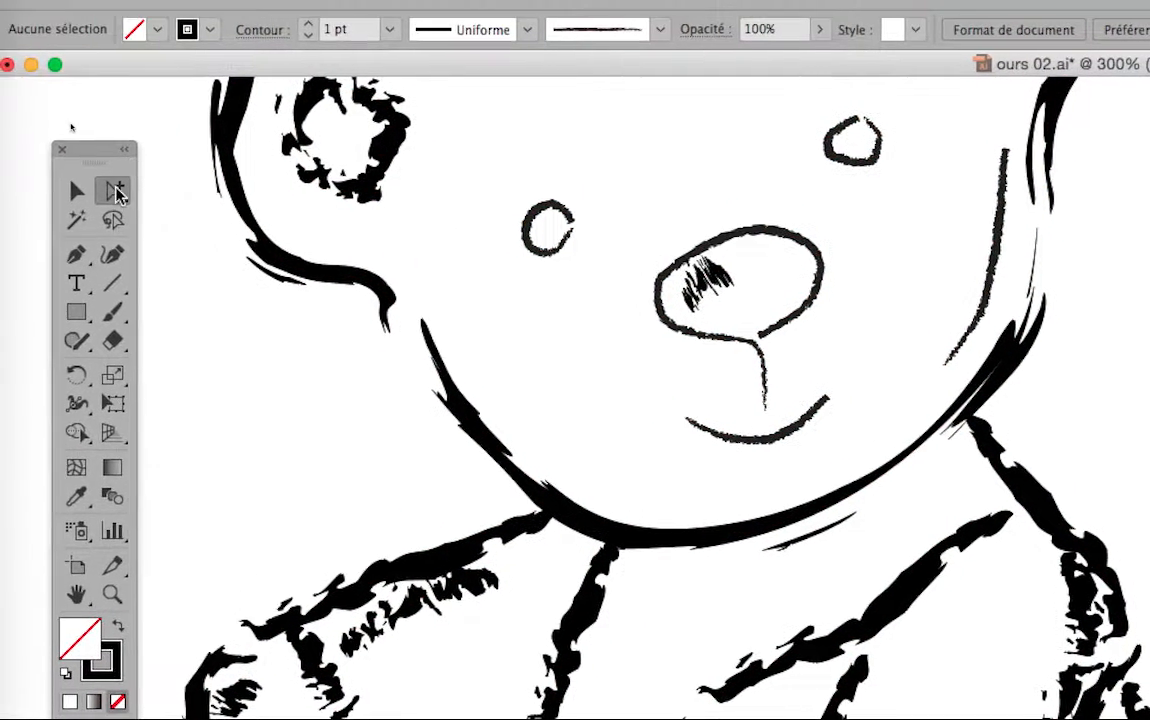
{"action": "left_click", "coordinate": [80, 170]}
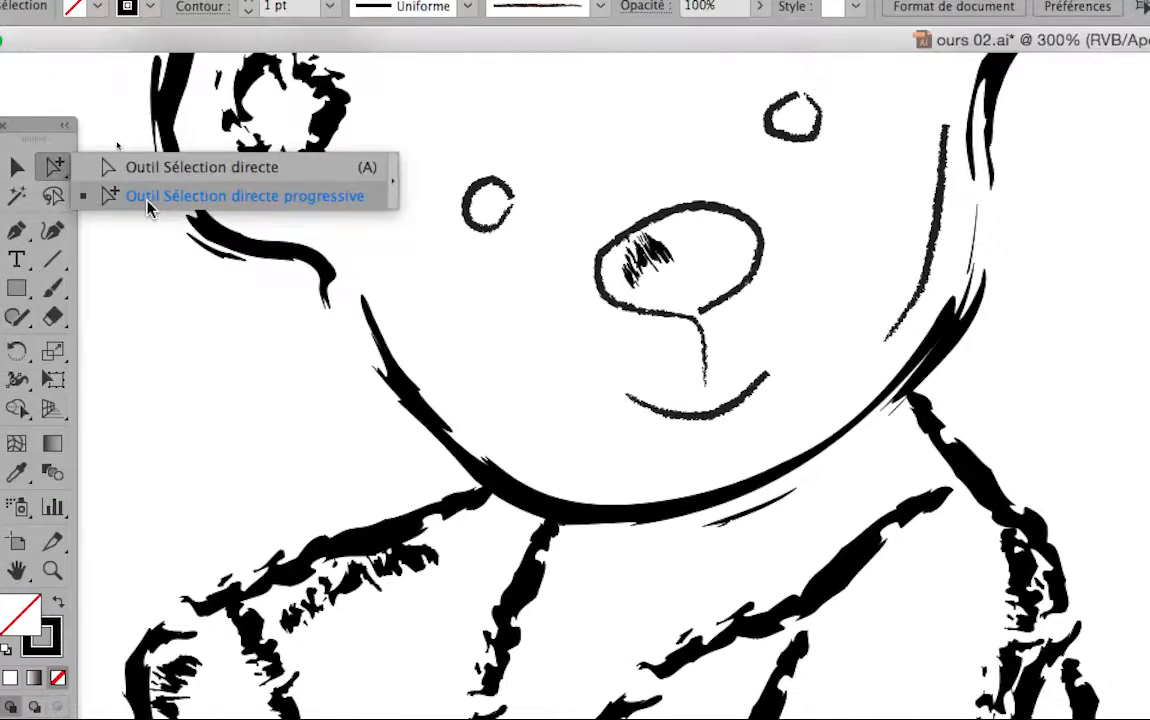
{"action": "left_click", "coordinate": [149, 201]}
{"action": "scroll", "coordinate": [155, 309], "scroll_direction": "down", "scroll_amount": 2}
{"action": "scroll", "coordinate": [152, 242], "scroll_direction": "down", "scroll_amount": 1}
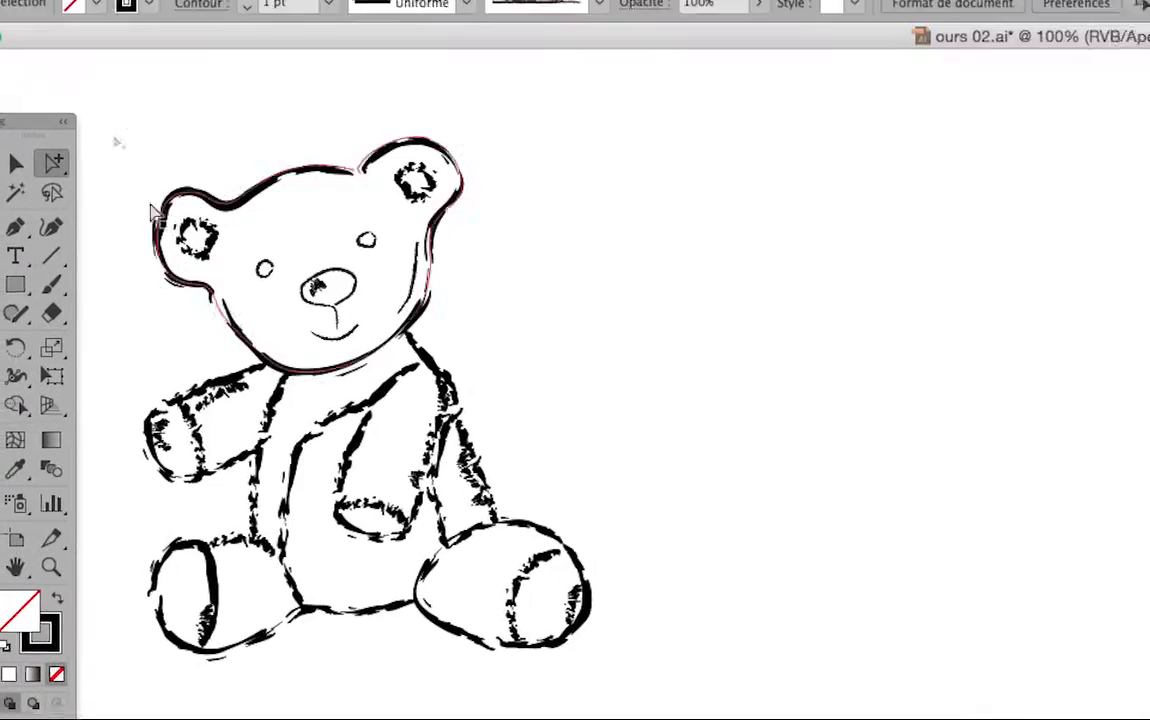
{"action": "left_click_drag", "start_coordinate": [130, 118], "coordinate": [661, 631]}
{"action": "left_click_drag", "start_coordinate": [322, 381], "coordinate": [324, 383]}
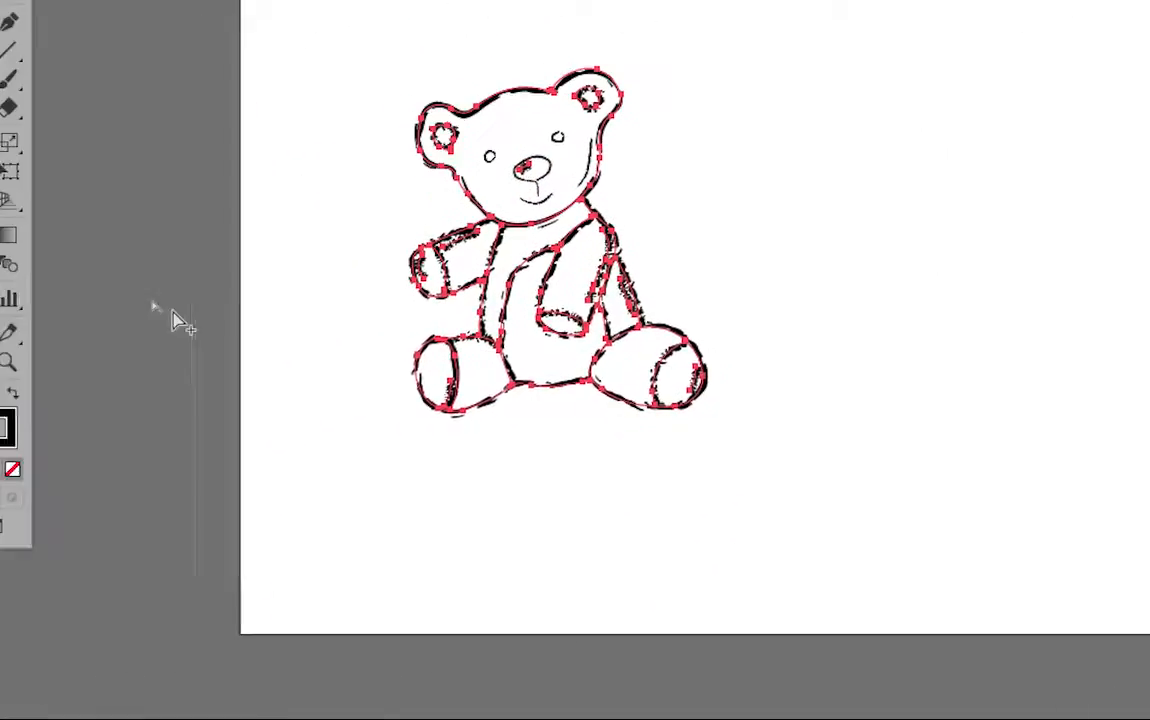
{"action": "left_click", "coordinate": [118, 341]}
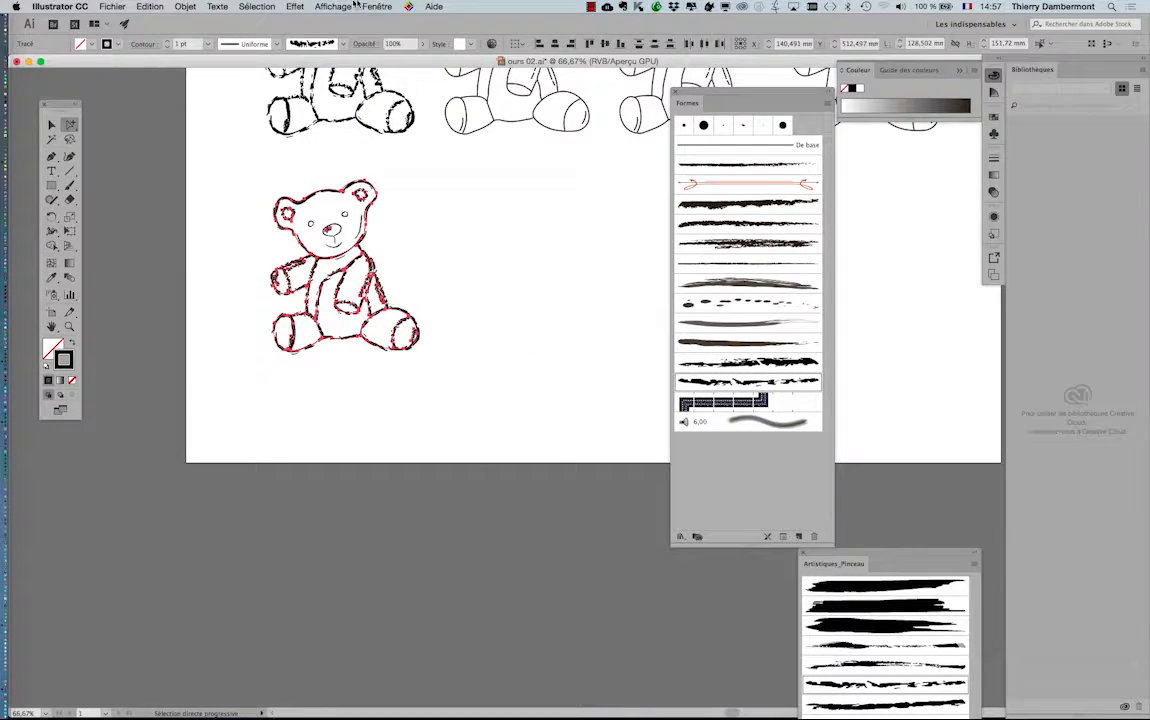
Step: Try a green stroke colour from the enlarged Nuancier swatches on the selected brushed strokes, and close the swatches
{"action": "left_click", "coordinate": [376, 6]}
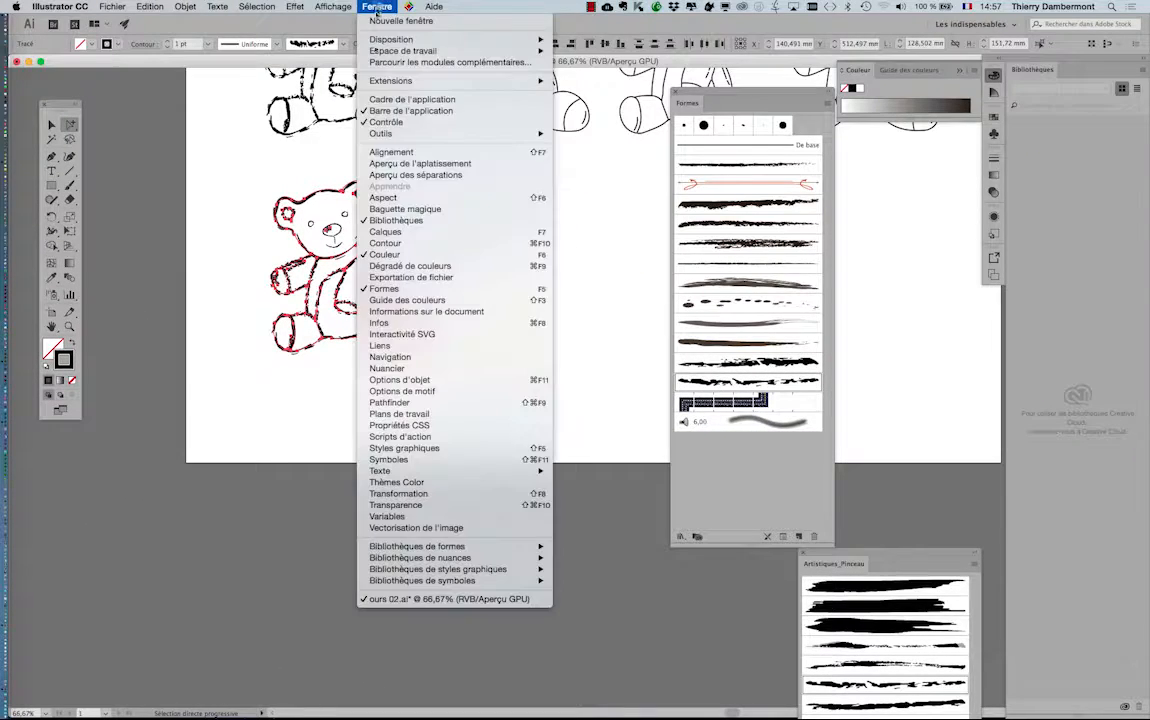
{"action": "left_click", "coordinate": [395, 365]}
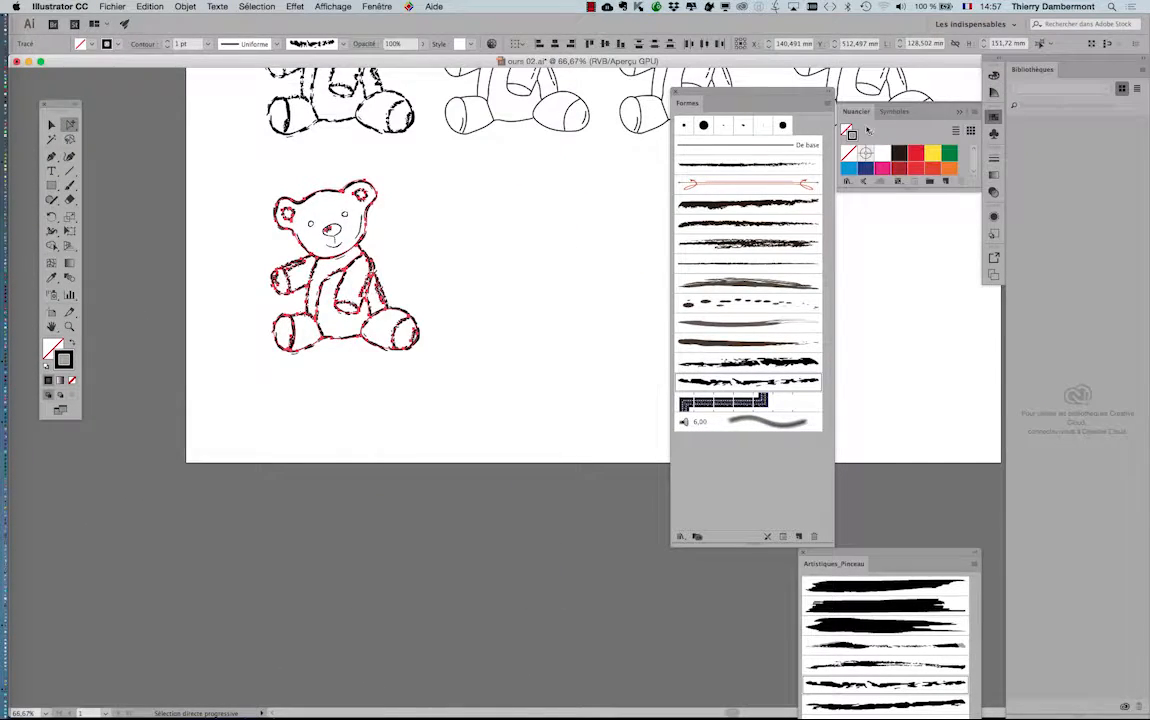
{"action": "left_click_drag", "start_coordinate": [853, 115], "coordinate": [495, 192]}
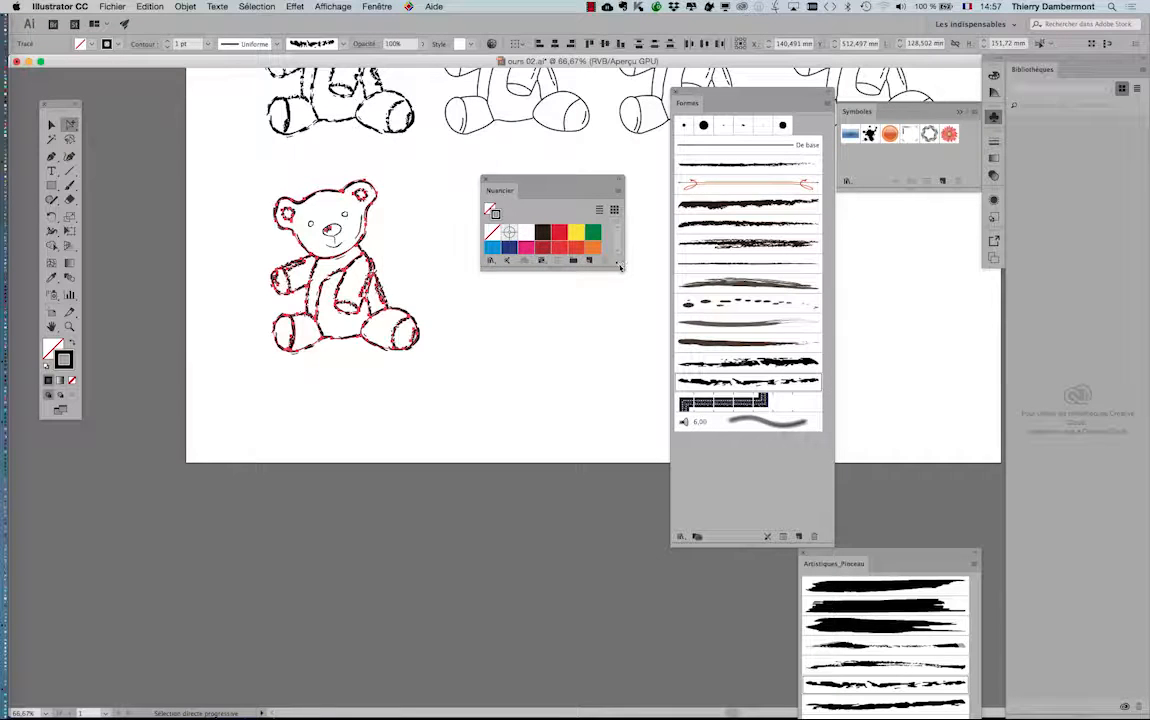
{"action": "left_click_drag", "start_coordinate": [619, 271], "coordinate": [637, 543]}
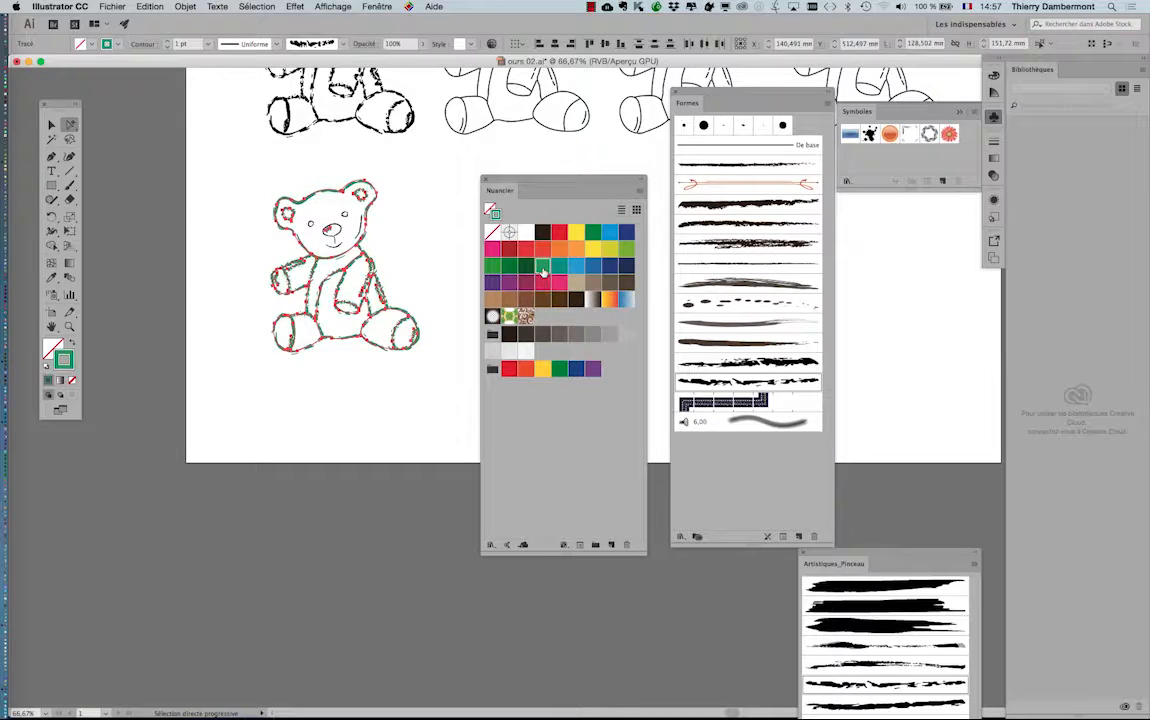
{"action": "scroll", "coordinate": [375, 263], "scroll_direction": "up", "scroll_amount": 2}
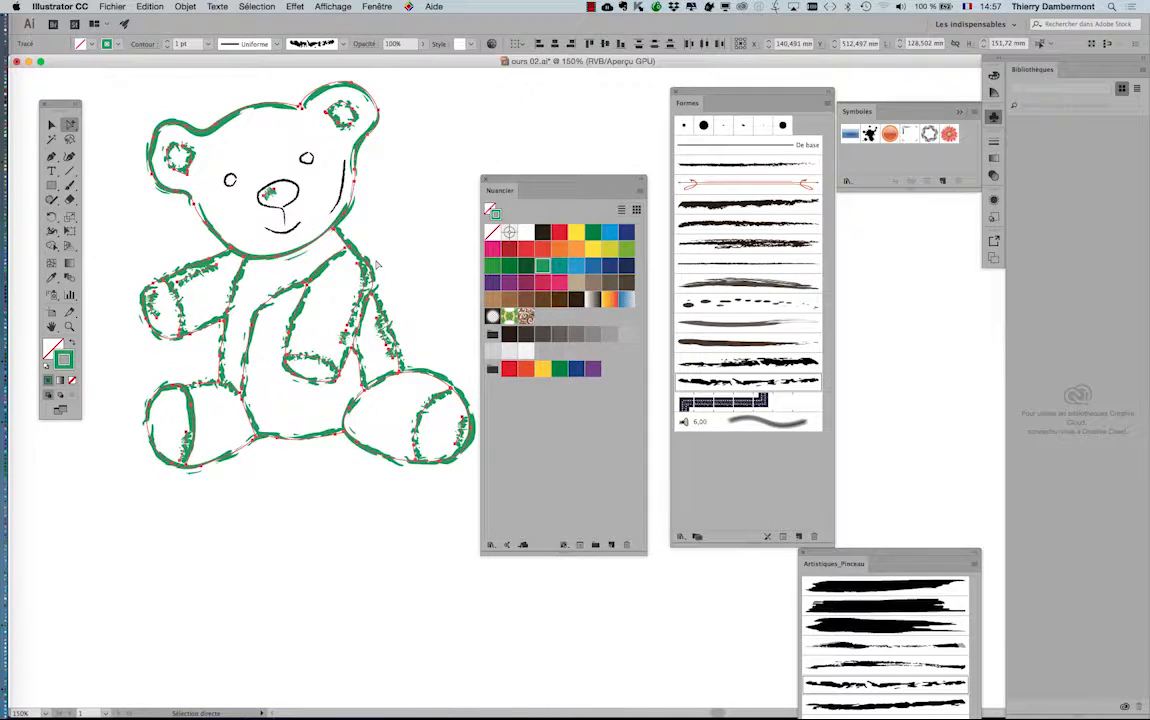
{"action": "scroll", "coordinate": [377, 263], "scroll_direction": "up", "scroll_amount": 1}
{"action": "scroll", "coordinate": [287, 198], "scroll_direction": "up", "scroll_amount": 1}
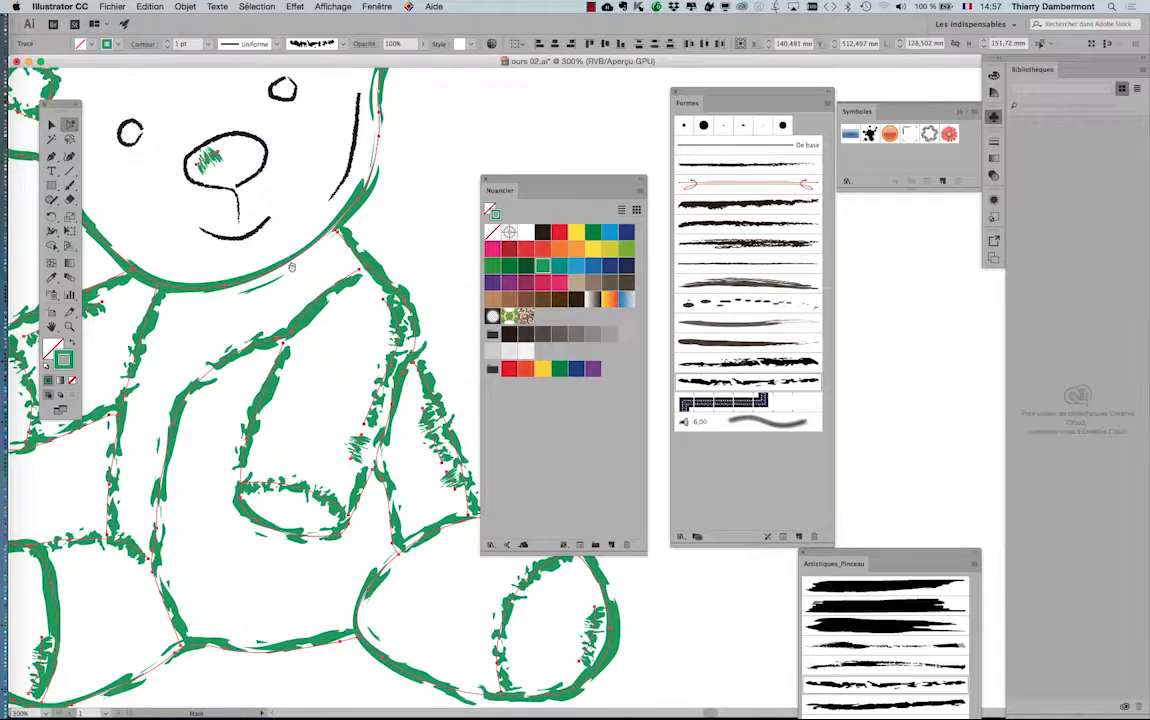
{"action": "left_click_drag", "start_coordinate": [291, 267], "coordinate": [353, 323]}
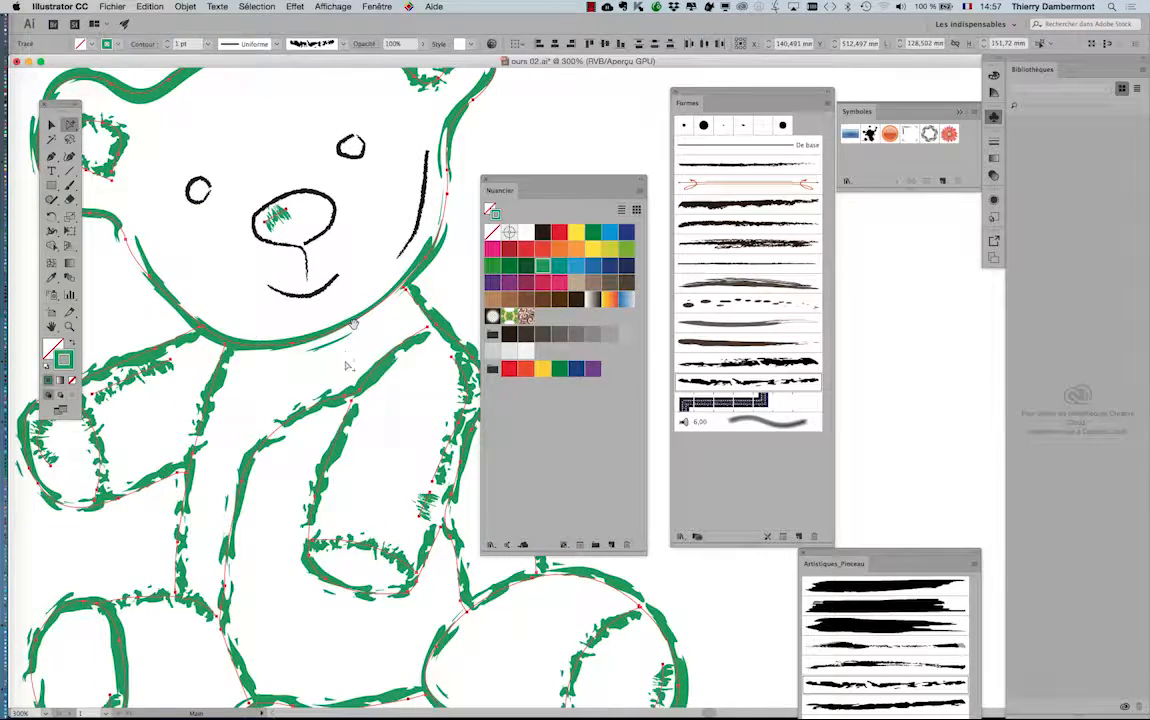
{"action": "left_click", "coordinate": [484, 182]}
{"action": "scroll", "coordinate": [483, 246], "scroll_direction": "down", "scroll_amount": 1}
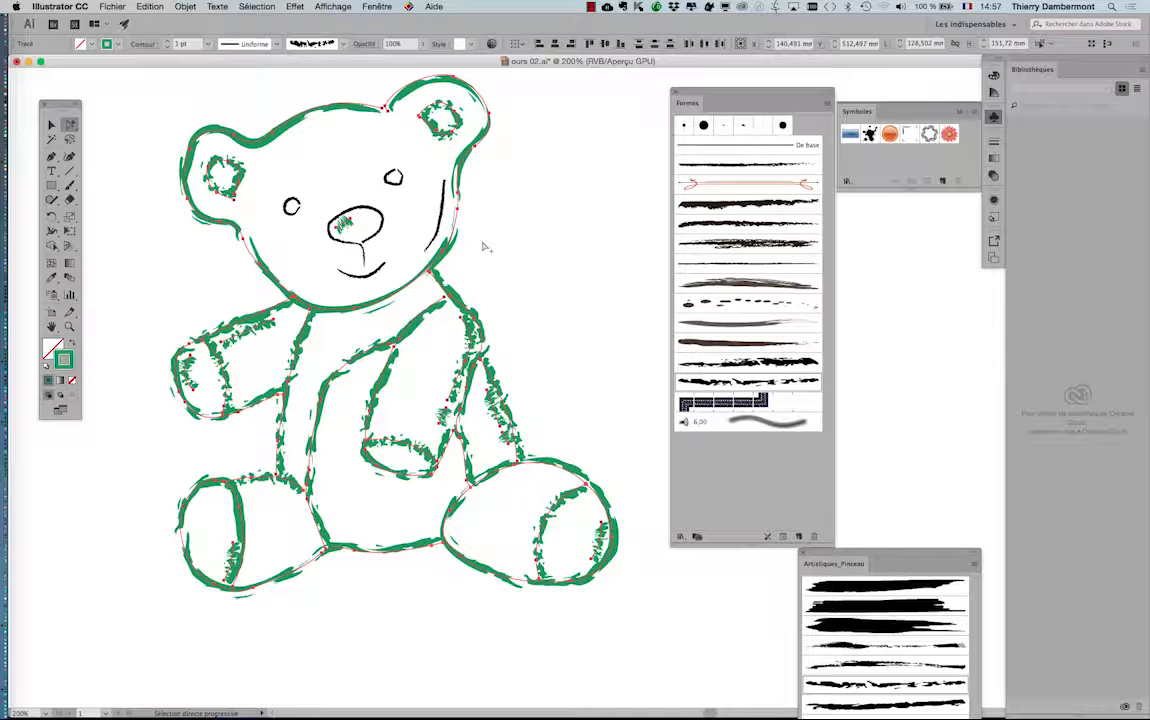
Step: Undo the last two stroke colour changes and deselect the bear's strokes
{"action": "key", "text": "super+z"}
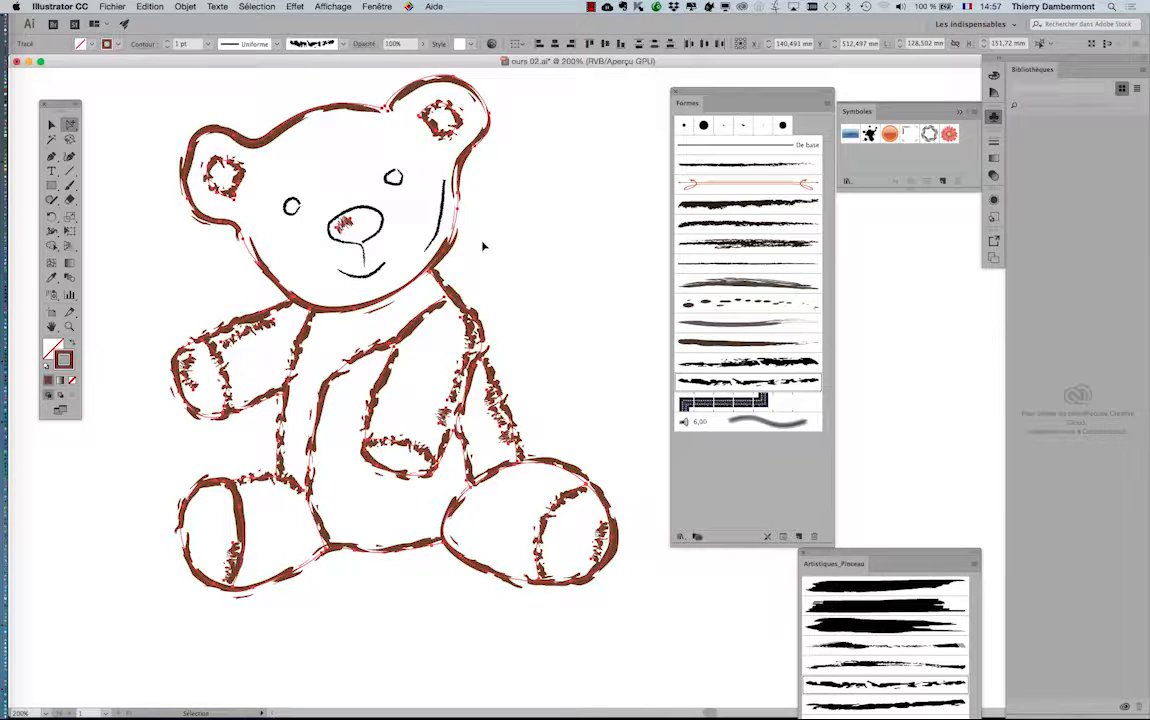
{"action": "key", "text": "super+z"}
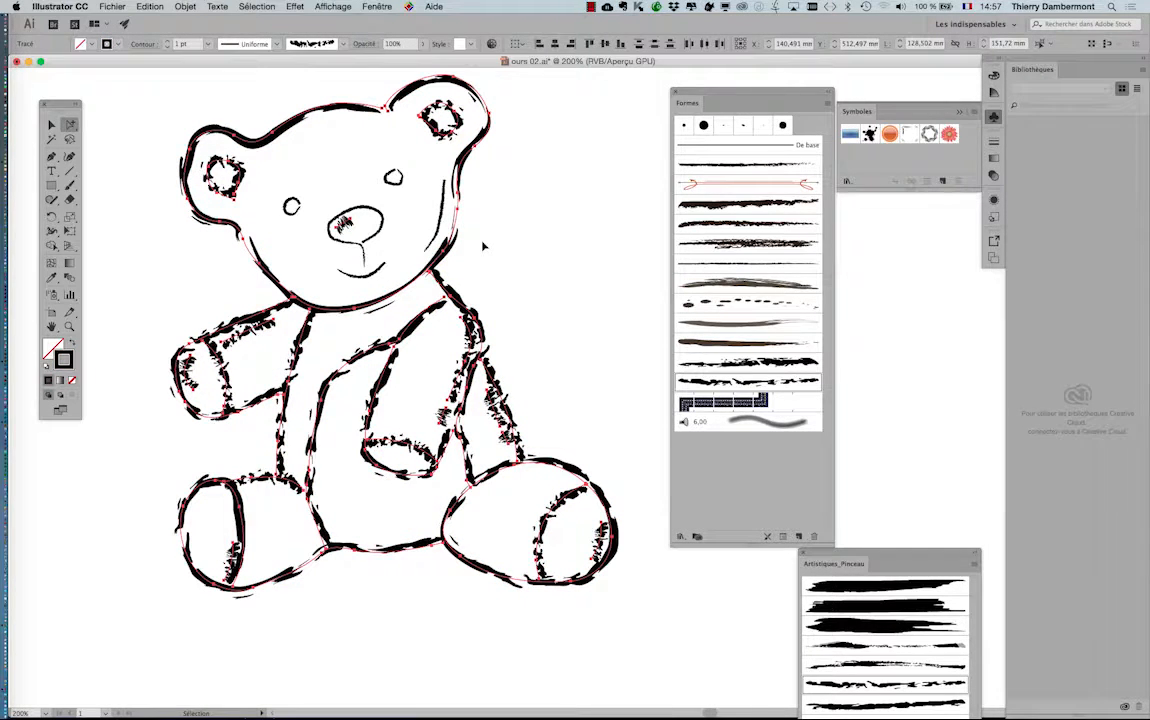
{"action": "left_click", "coordinate": [101, 224]}
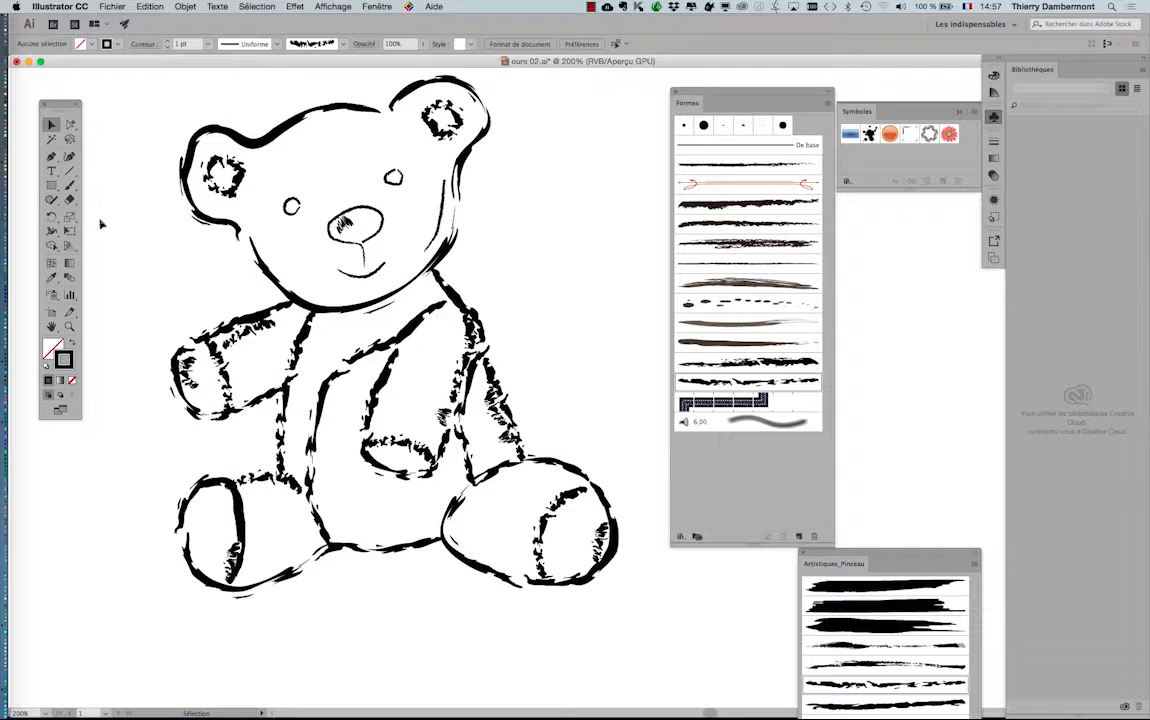
Step: Move the toolbox onto the copied bear's face, close to its nose
{"action": "key", "text": "super+plus"}
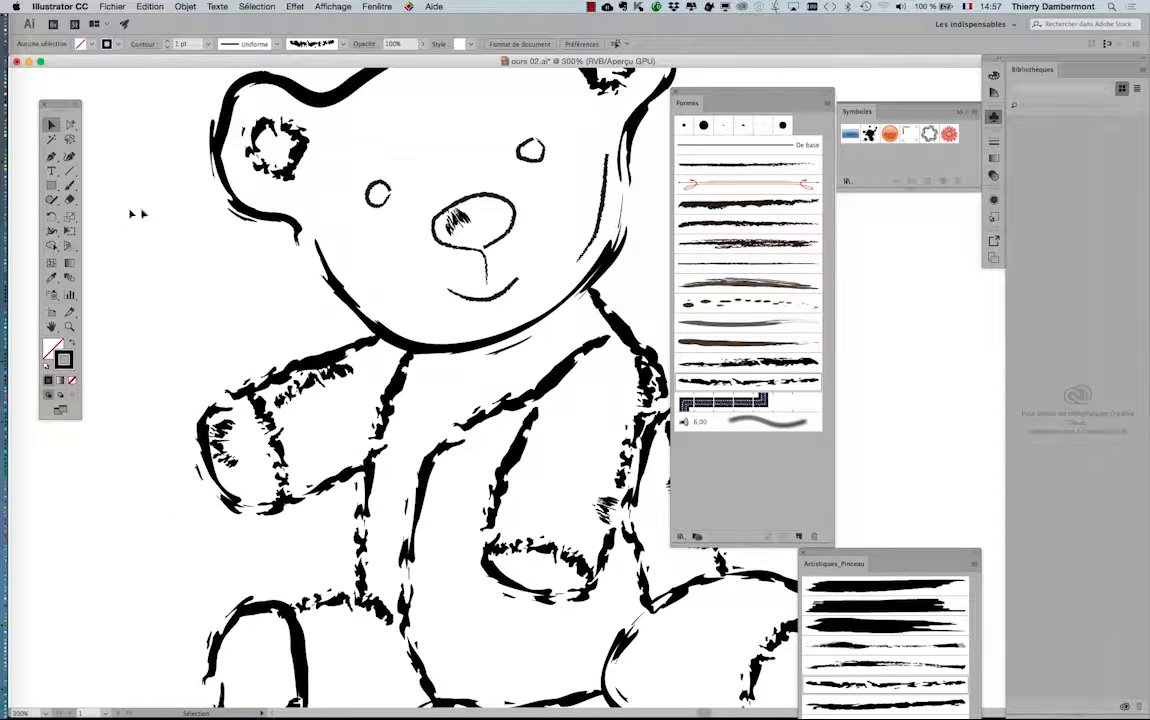
{"action": "left_click_drag", "start_coordinate": [189, 223], "coordinate": [105, 238]}
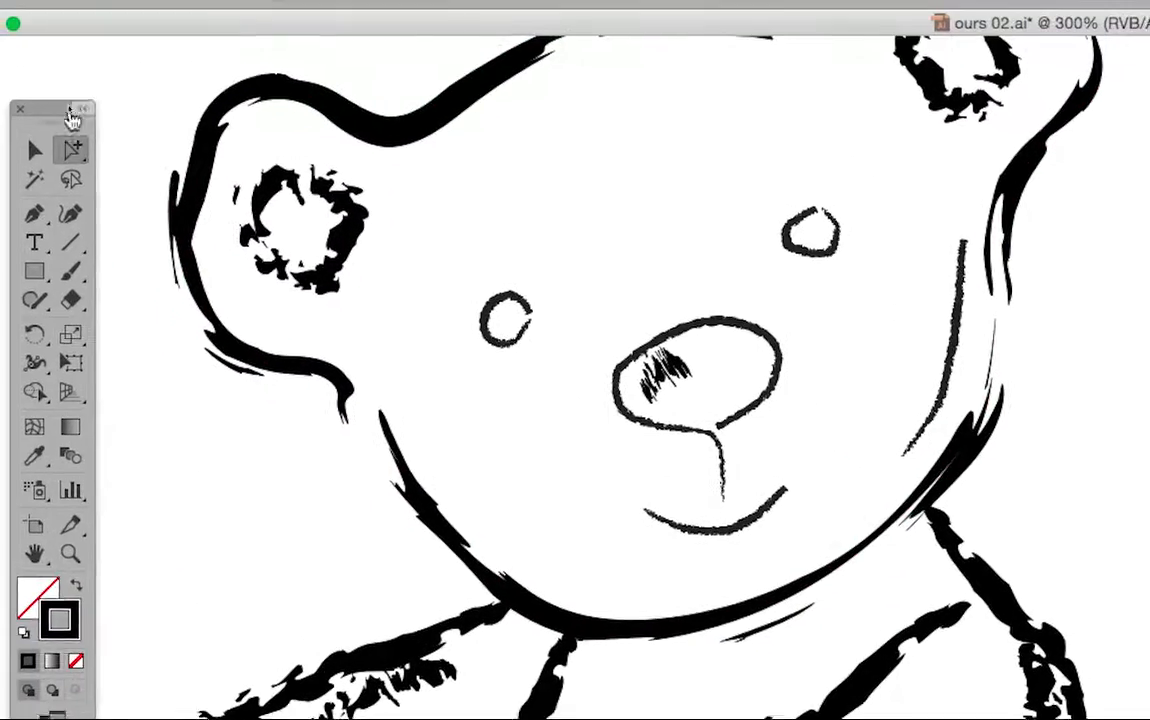
{"action": "left_click_drag", "start_coordinate": [56, 112], "coordinate": [450, 120]}
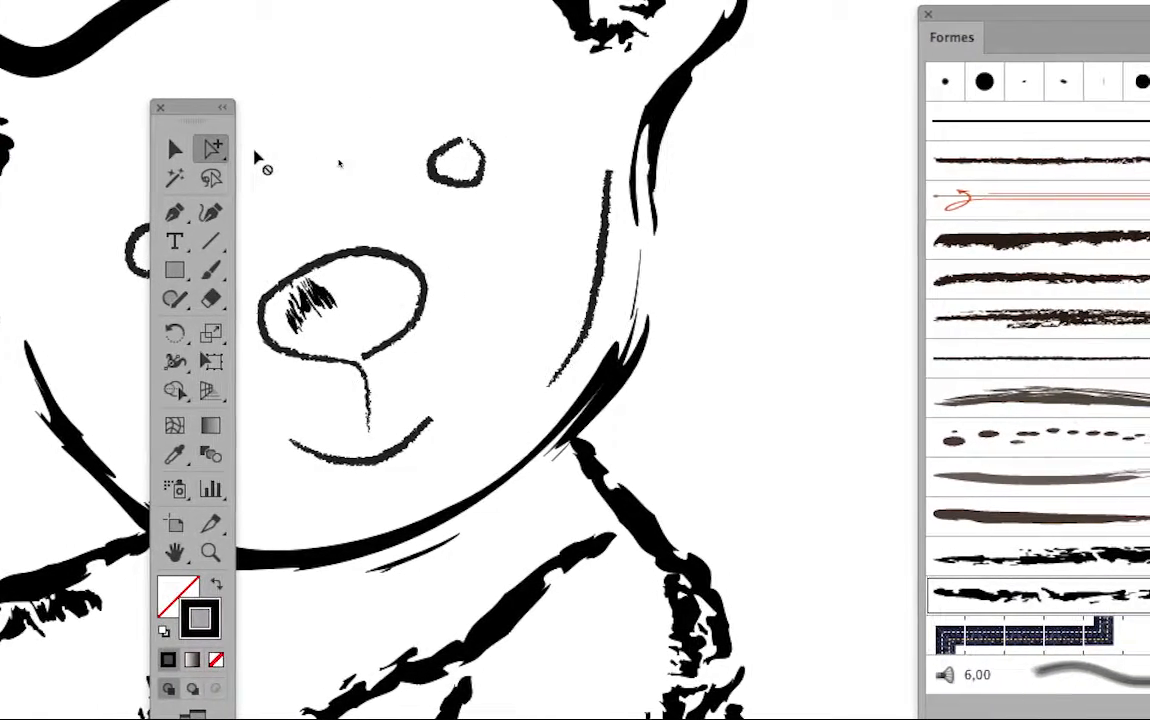
{"action": "left_click_drag", "start_coordinate": [240, 150], "coordinate": [300, 149]}
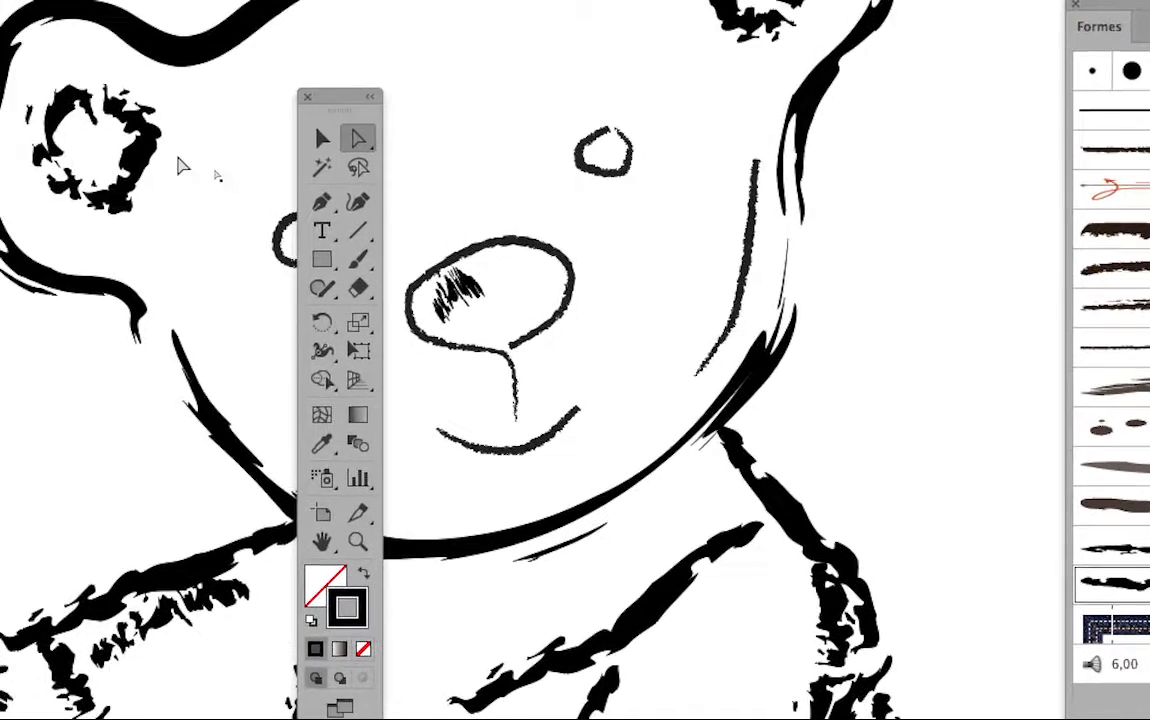
Step: Select the inner path of the bear's ear beside the toolbox, and extend the selection to all objects with identical Aspect
{"action": "left_click", "coordinate": [150, 133]}
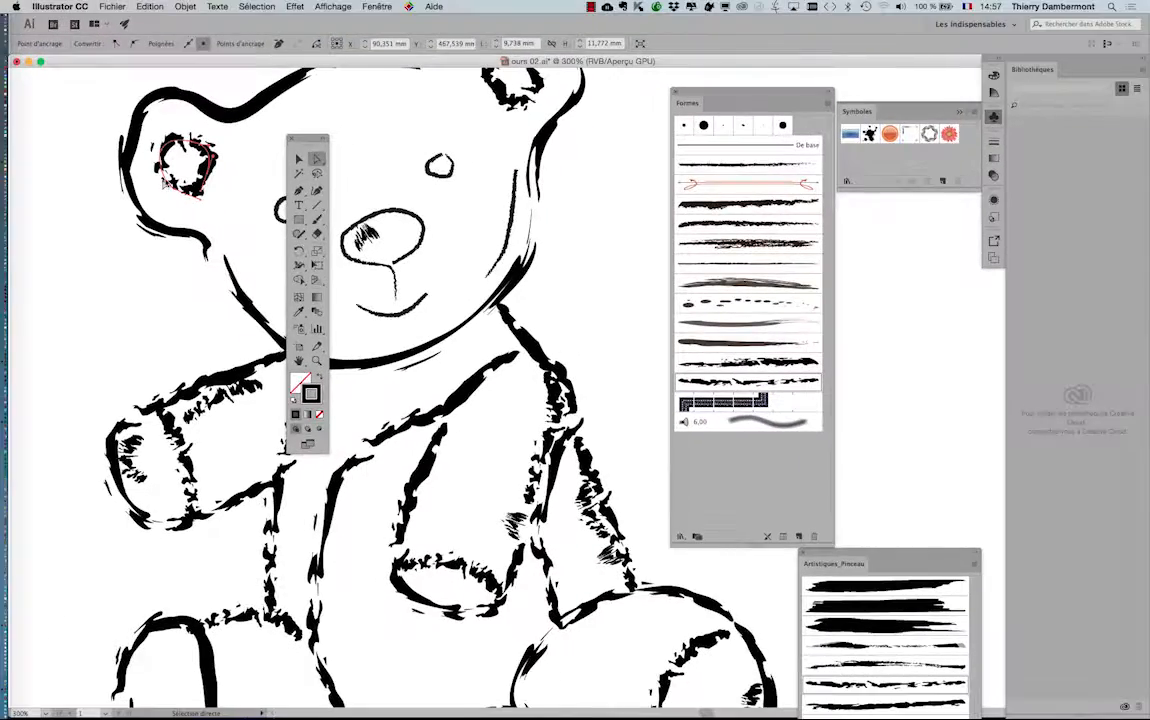
{"action": "left_click", "coordinate": [262, 6]}
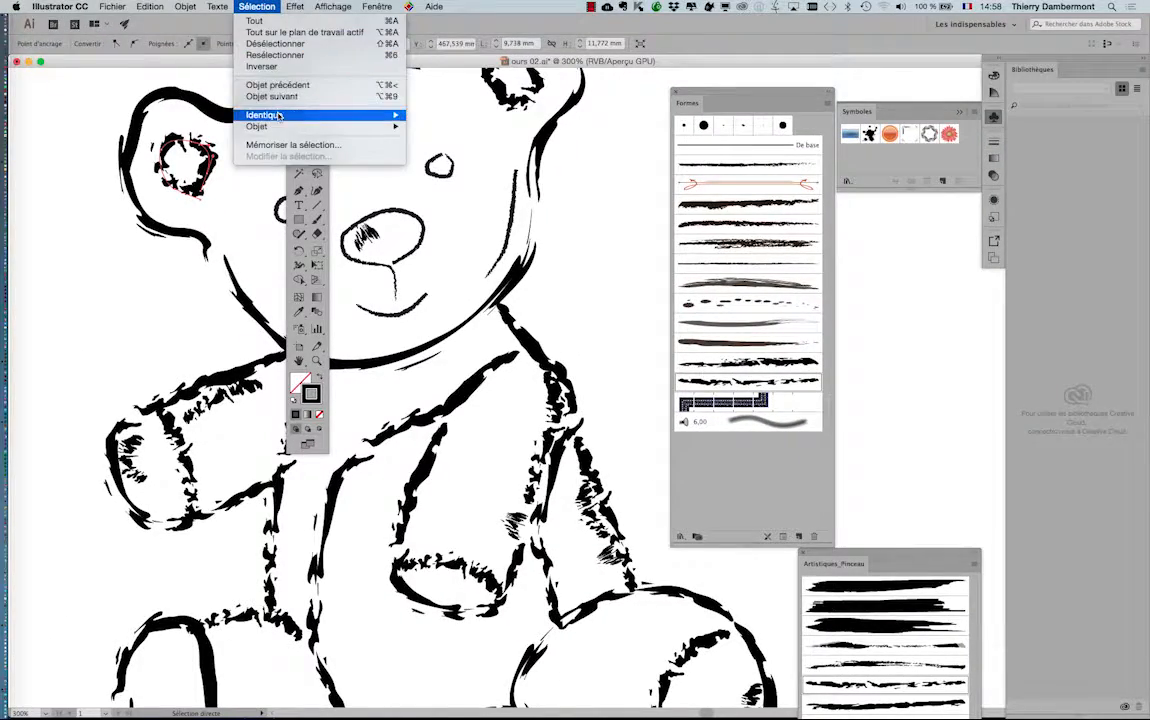
{"action": "mouse_move", "coordinate": [318, 117]}
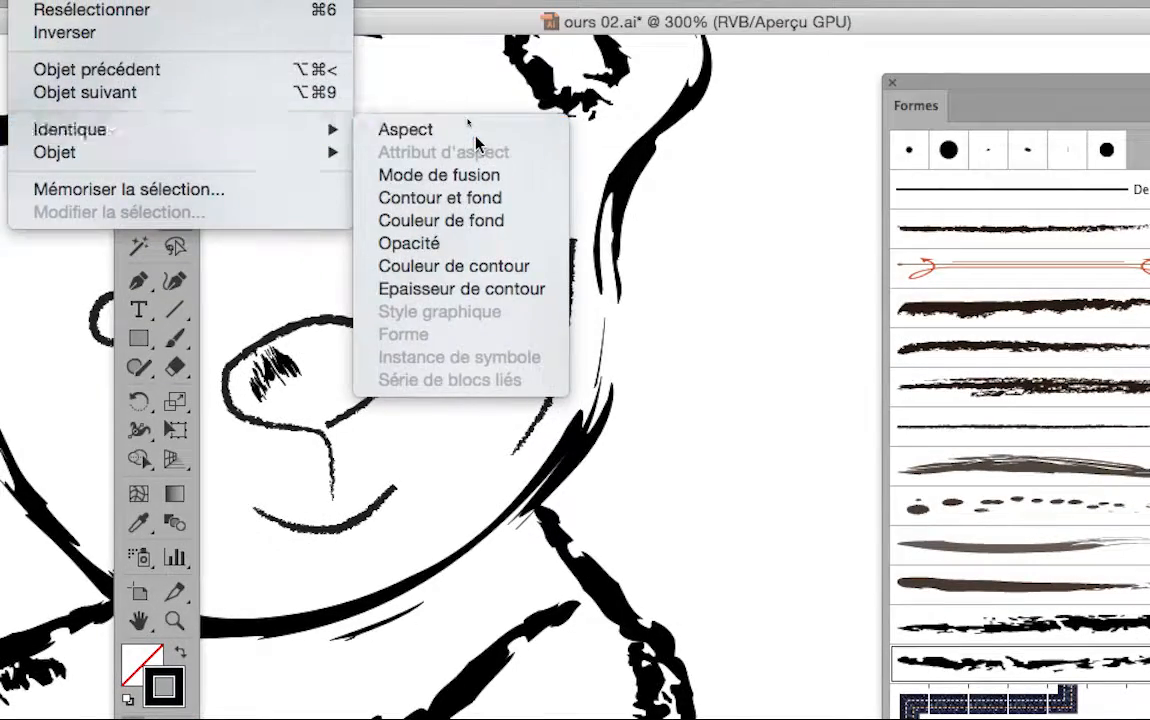
{"action": "left_click", "coordinate": [476, 131]}
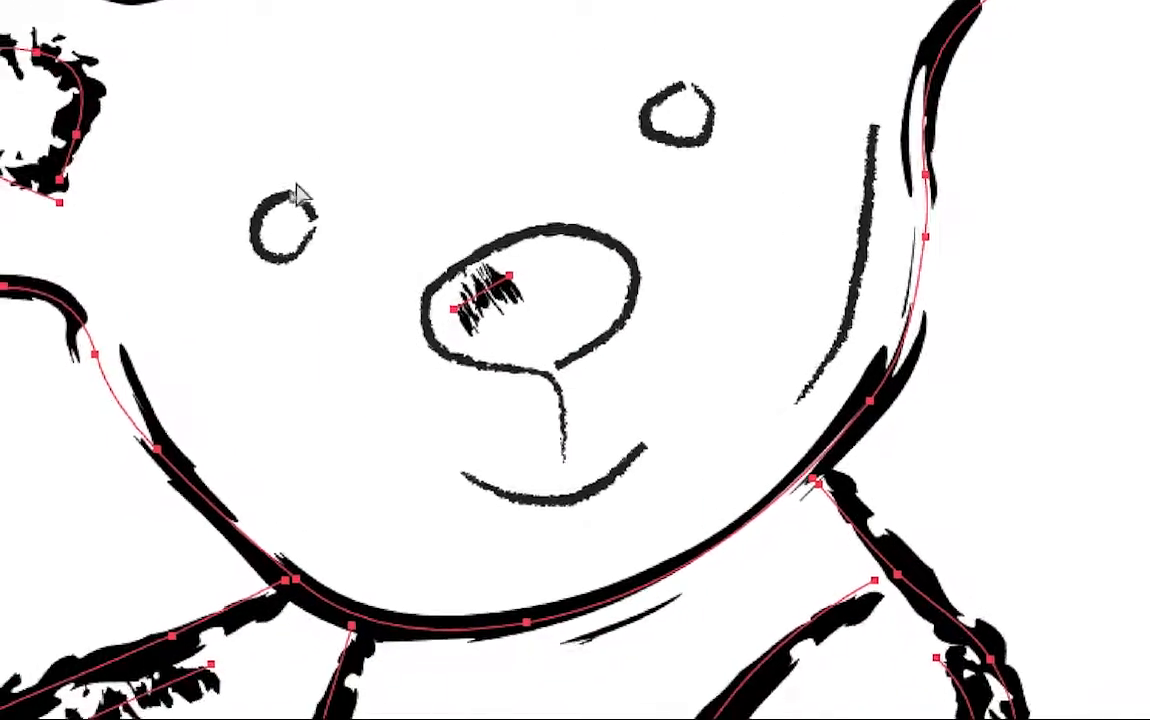
Step: Select the outline of the copied bear's eye beside its nose, and extend the selection to all objects with identical Aspect
{"action": "left_click", "coordinate": [293, 195]}
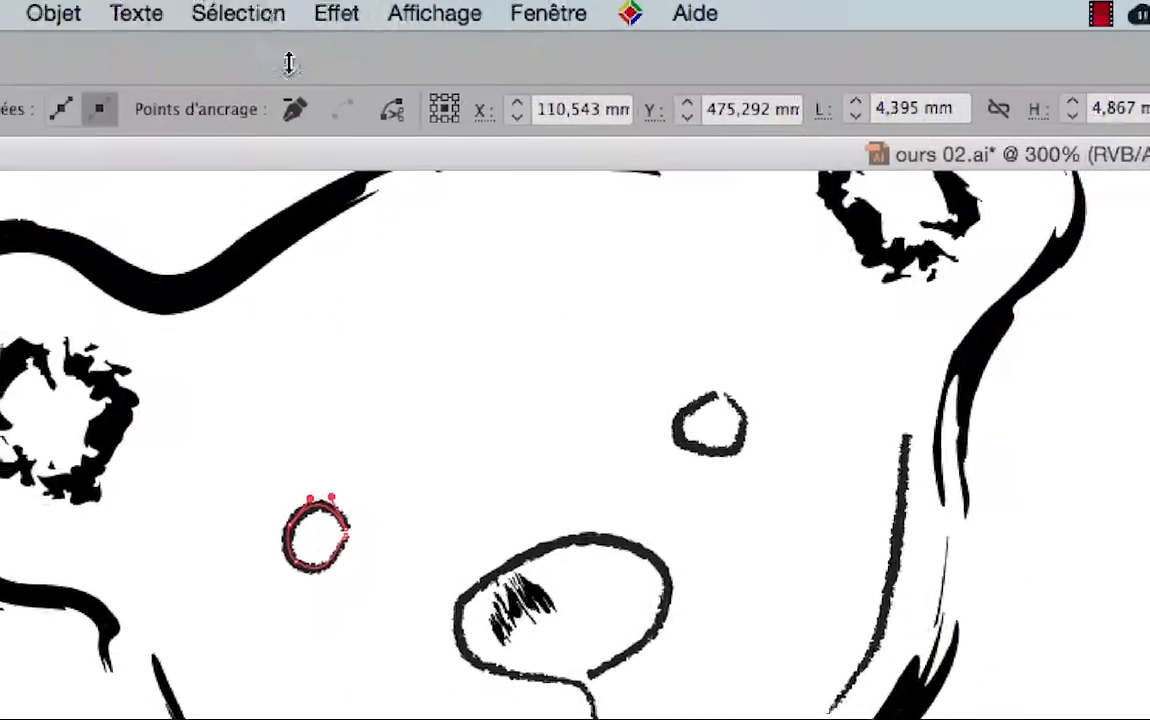
{"action": "left_click", "coordinate": [290, 18]}
{"action": "mouse_move", "coordinate": [416, 95]}
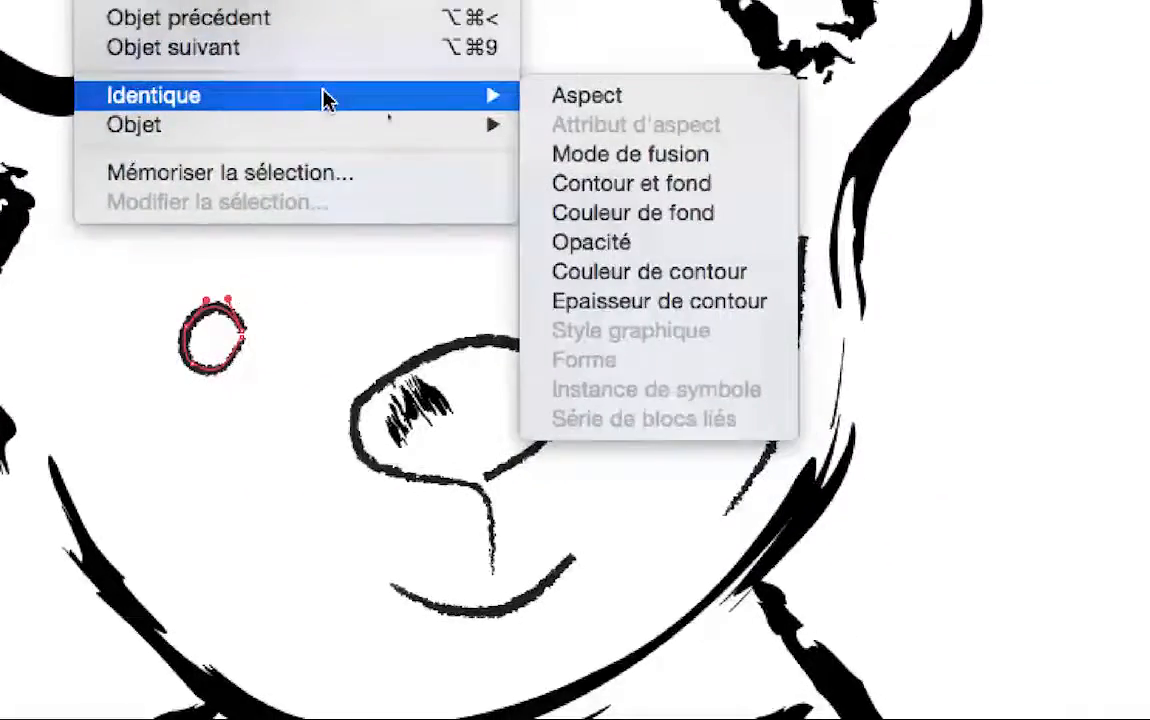
{"action": "left_click", "coordinate": [629, 95]}
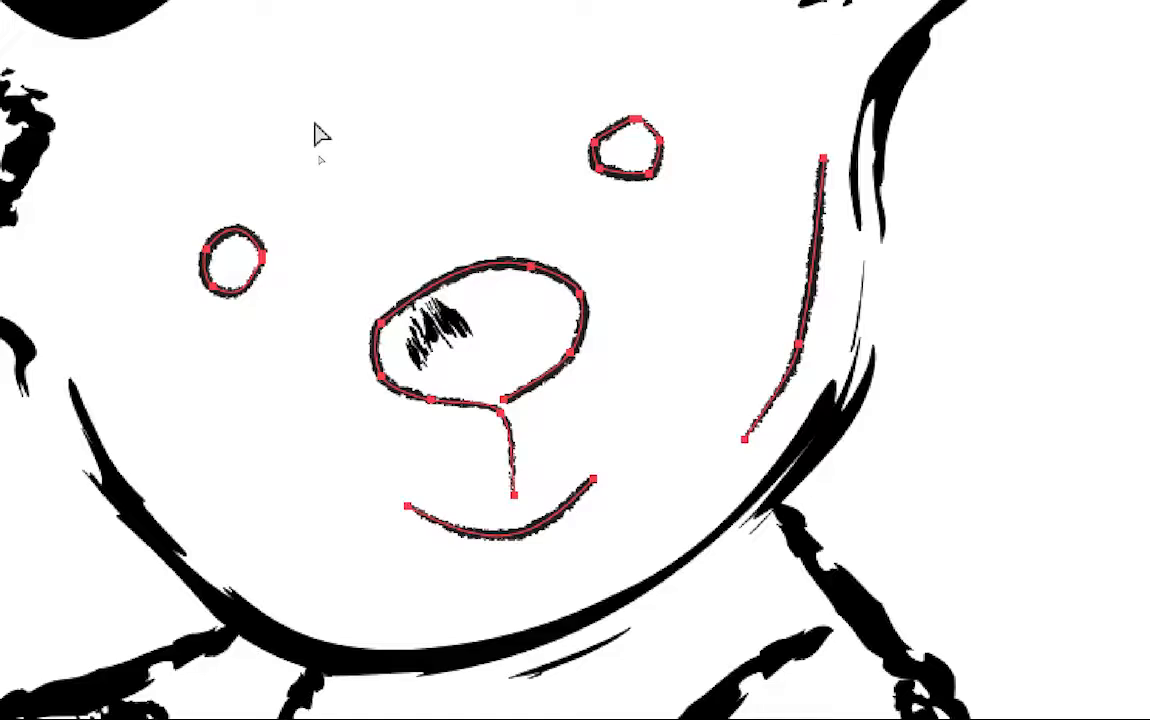
Step: Replace the selection with the inner ear path, and extend it to all objects with identical Aspect
{"action": "left_click", "coordinate": [213, 118]}
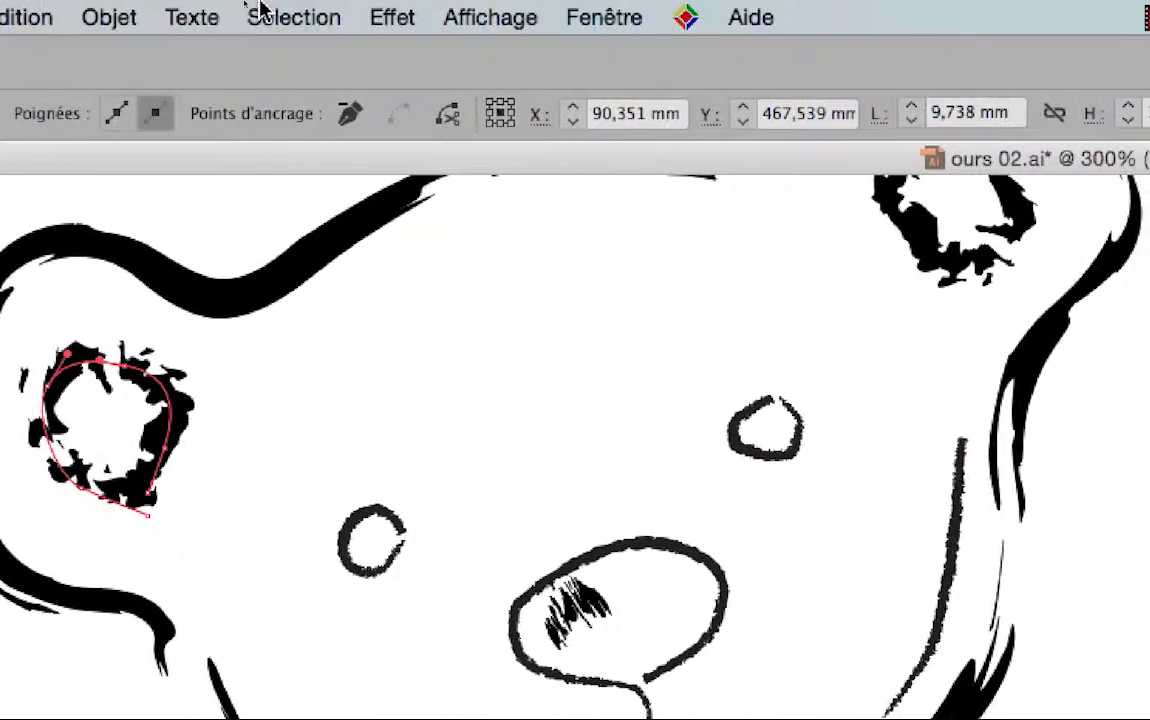
{"action": "left_click", "coordinate": [267, 14]}
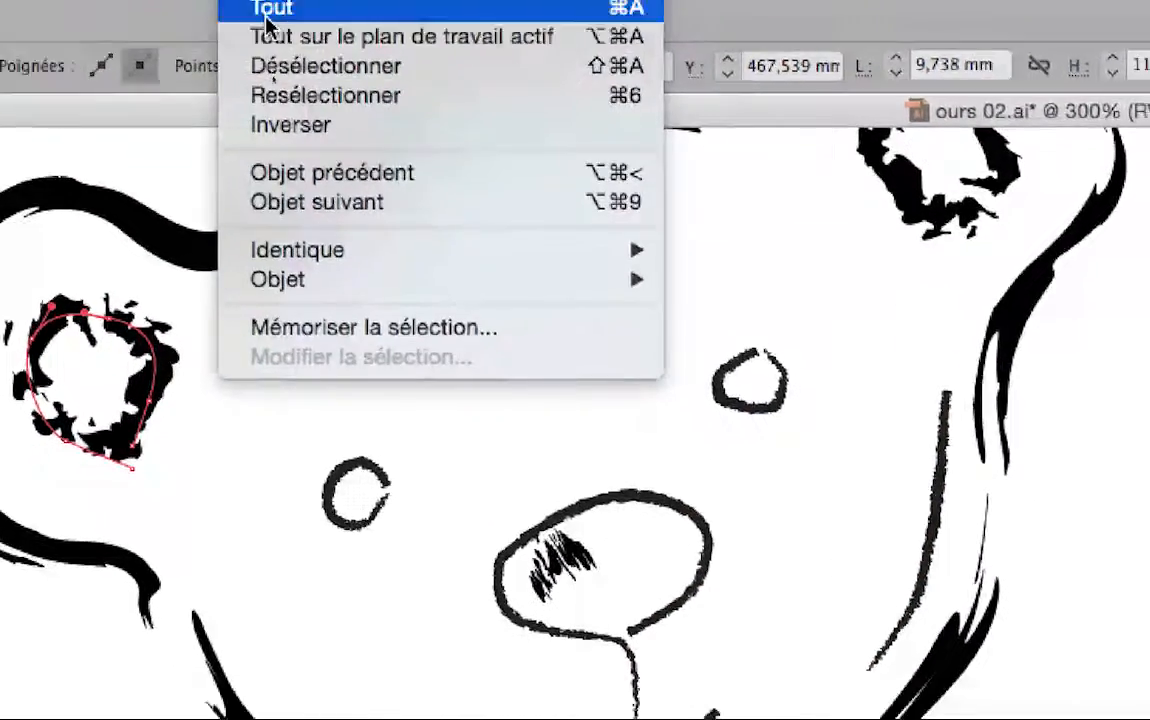
{"action": "mouse_move", "coordinate": [287, 87]}
{"action": "left_click", "coordinate": [476, 90]}
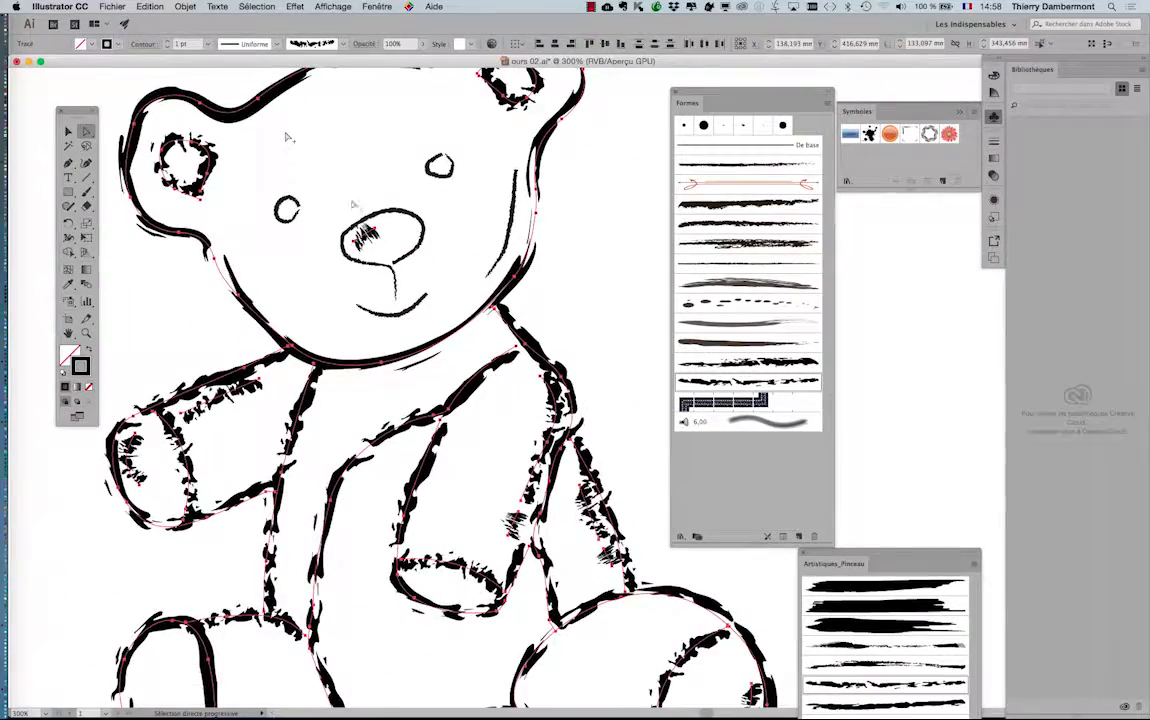
Step: Show the Nuancier swatches, colour the bear's selected brushed strokes light blue, and deselect them
{"action": "key", "text": "super+minus"}
{"action": "key", "text": "super+minus"}
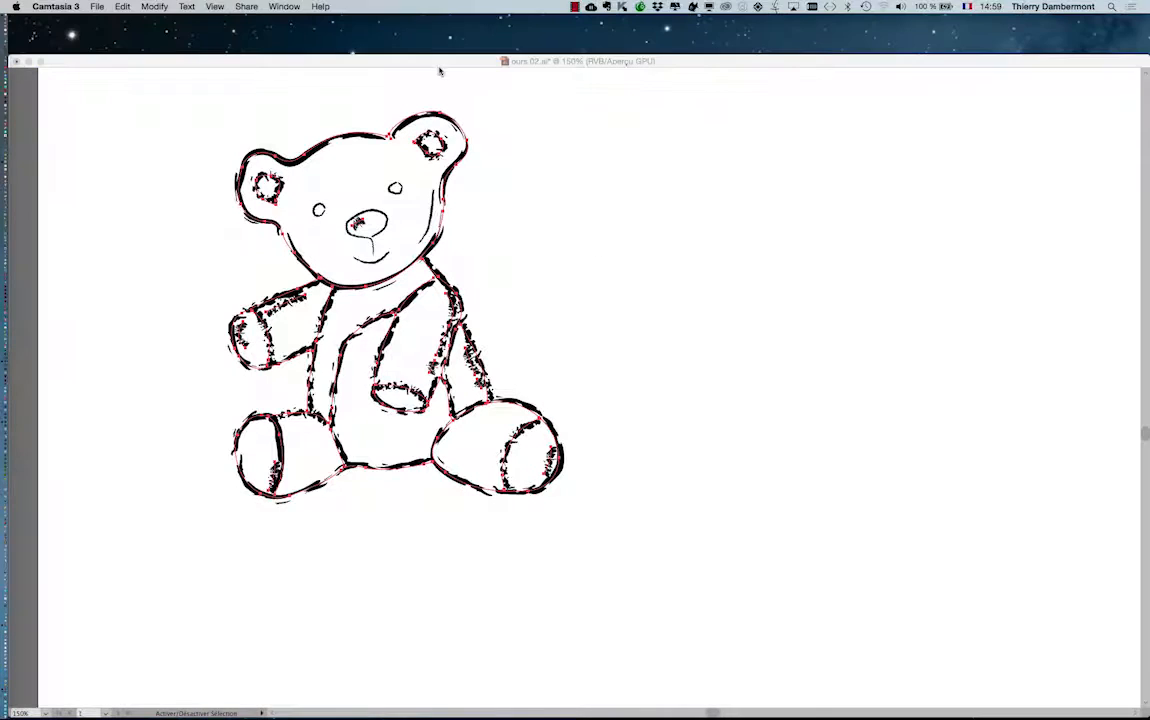
{"action": "left_click", "coordinate": [438, 66]}
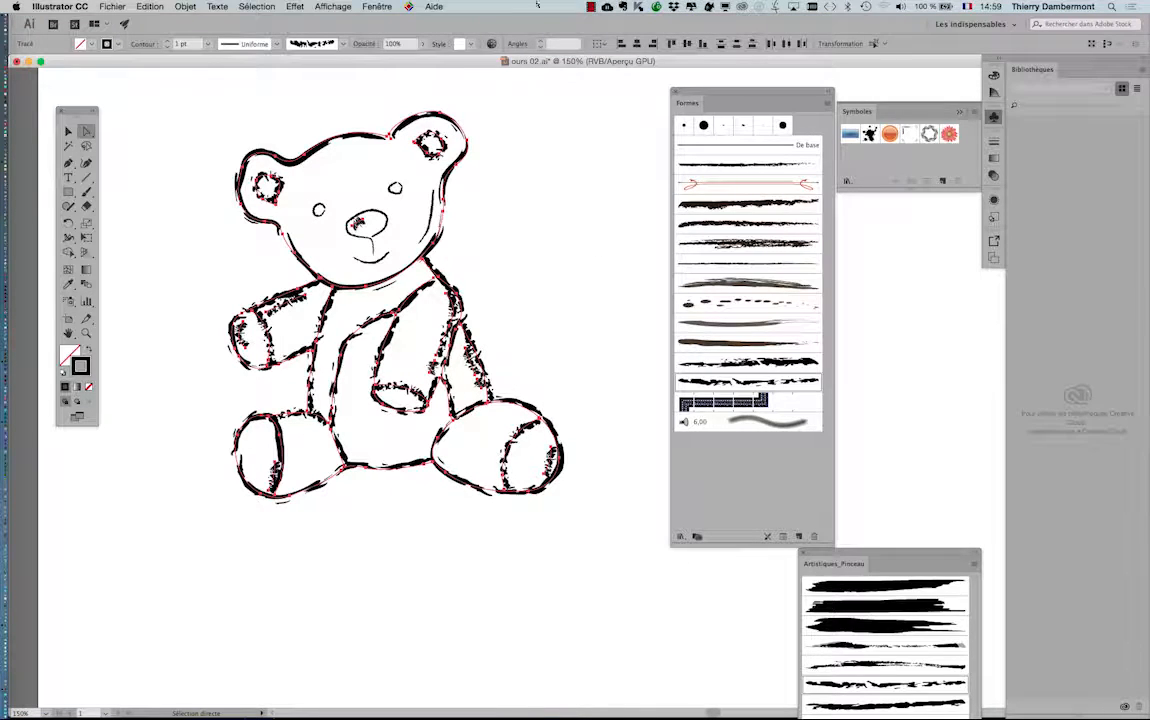
{"action": "left_click", "coordinate": [378, 6]}
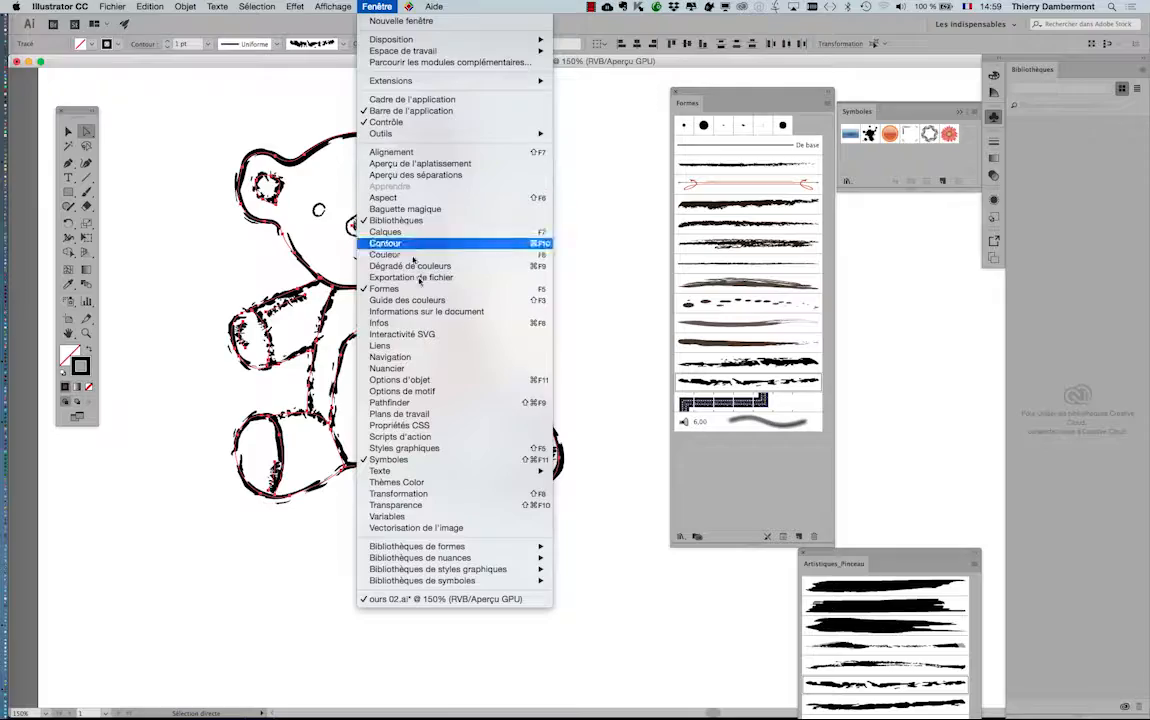
{"action": "left_click", "coordinate": [427, 370]}
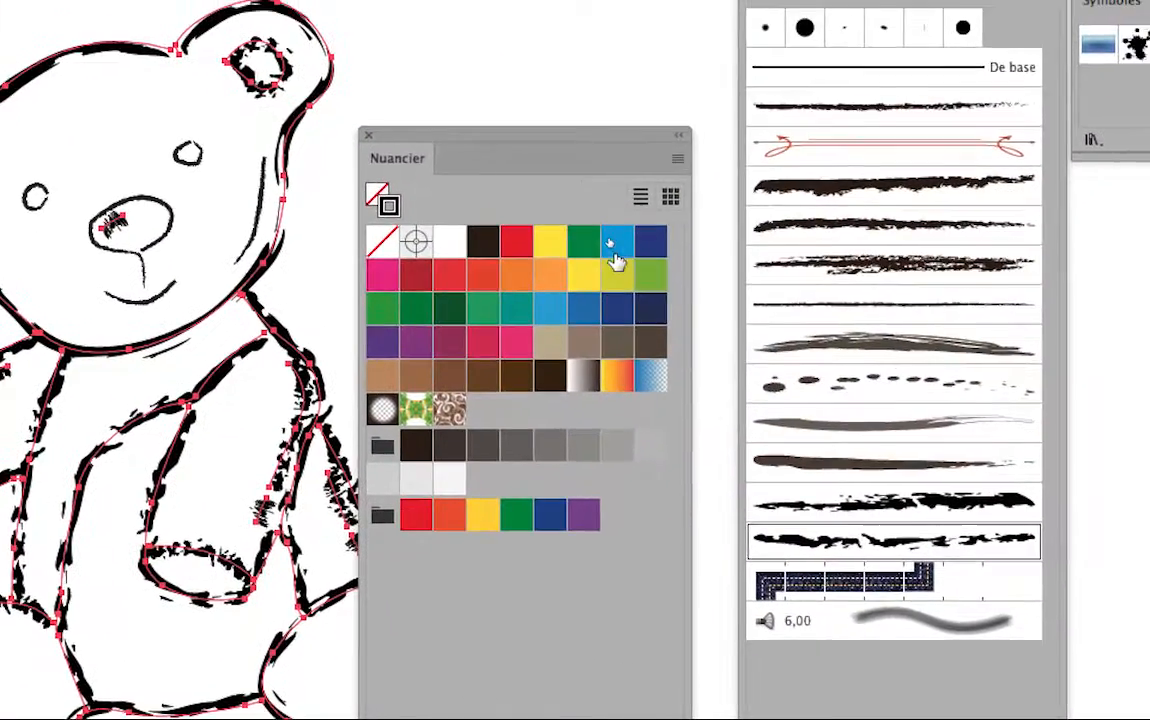
{"action": "left_click", "coordinate": [610, 245]}
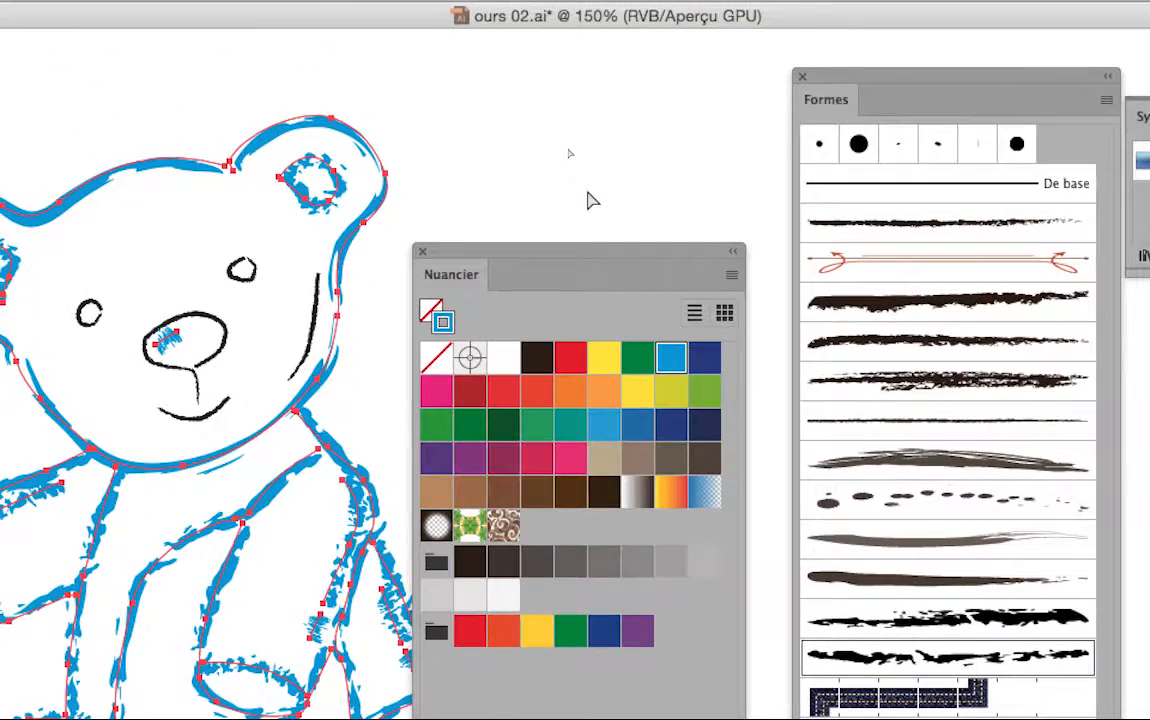
{"action": "left_click", "coordinate": [535, 86]}
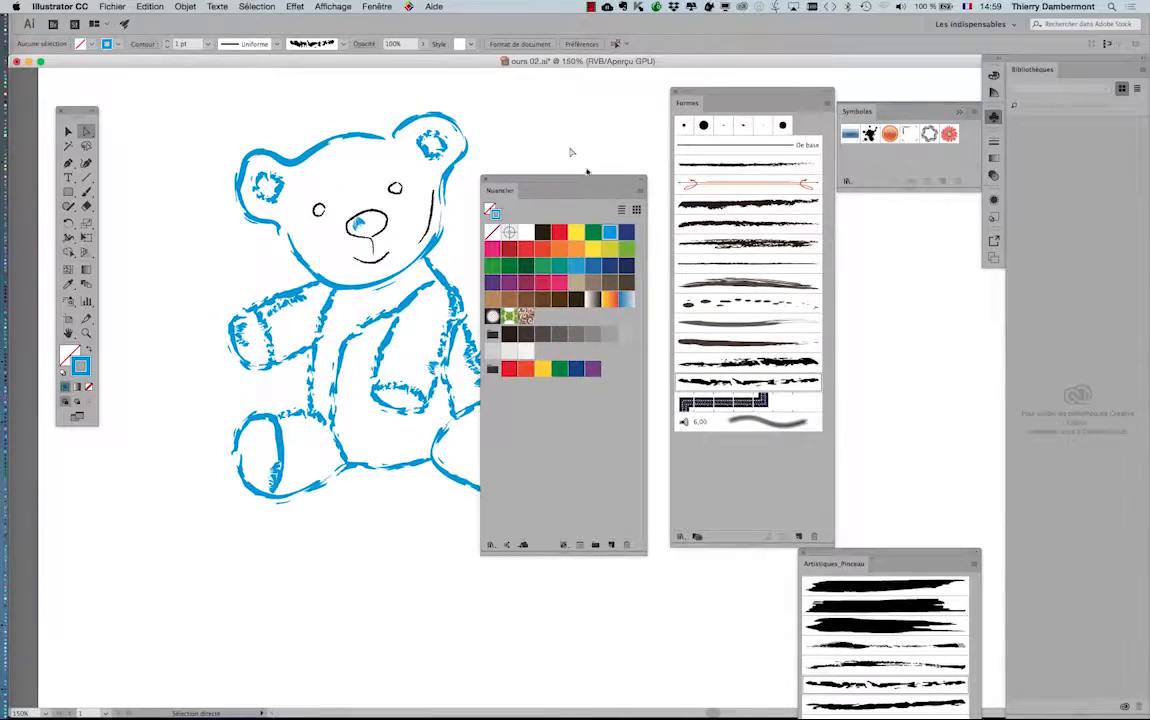
Step: Move the Nuancier swatches clear of the bear's body, and check which Formes brush its head outline uses
{"action": "left_click_drag", "start_coordinate": [565, 182], "coordinate": [263, 491]}
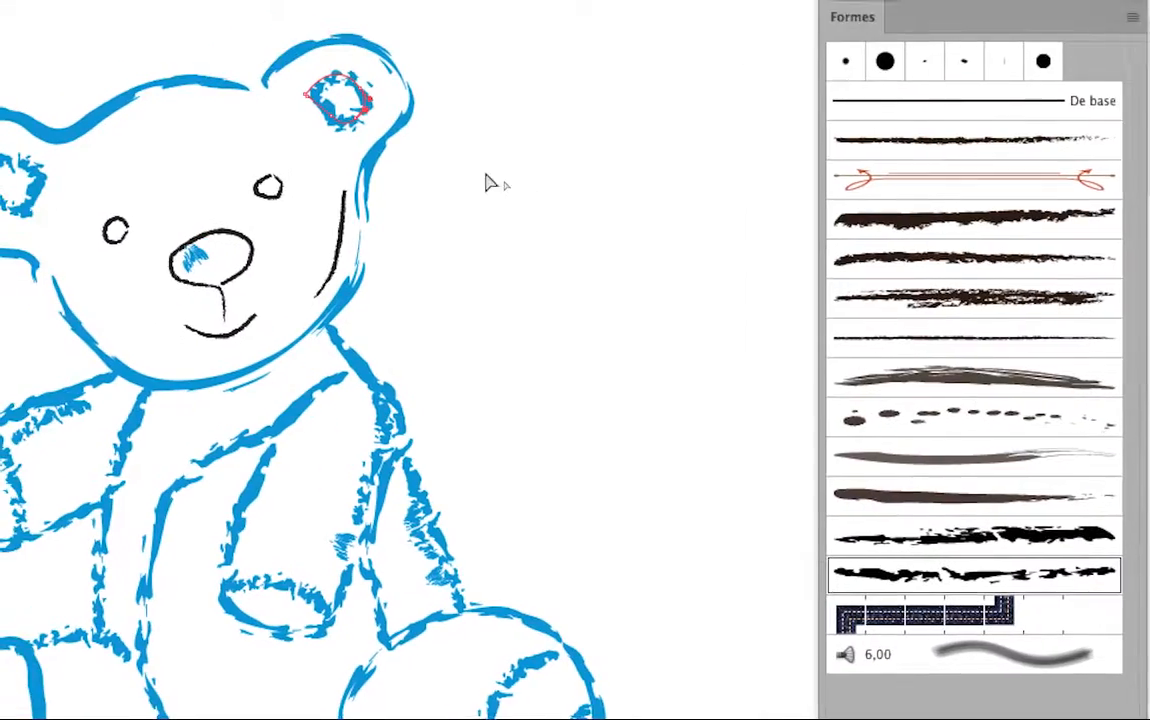
{"action": "left_click", "coordinate": [485, 182]}
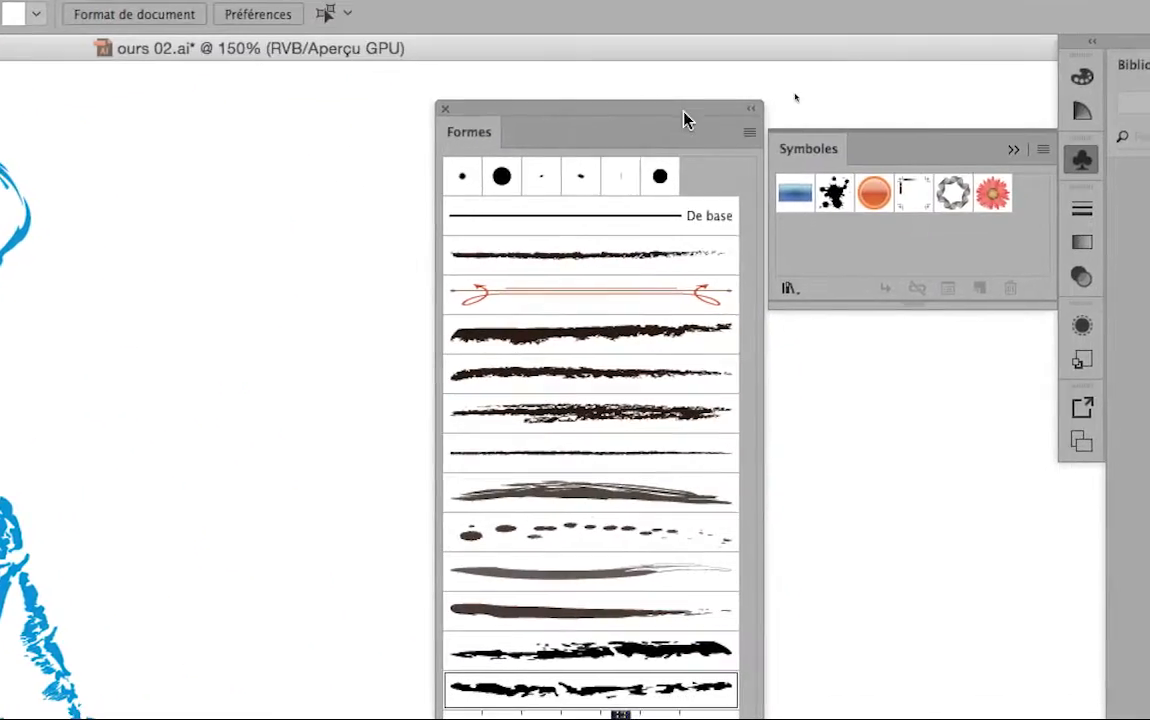
{"action": "left_click_drag", "start_coordinate": [685, 118], "coordinate": [219, 85]}
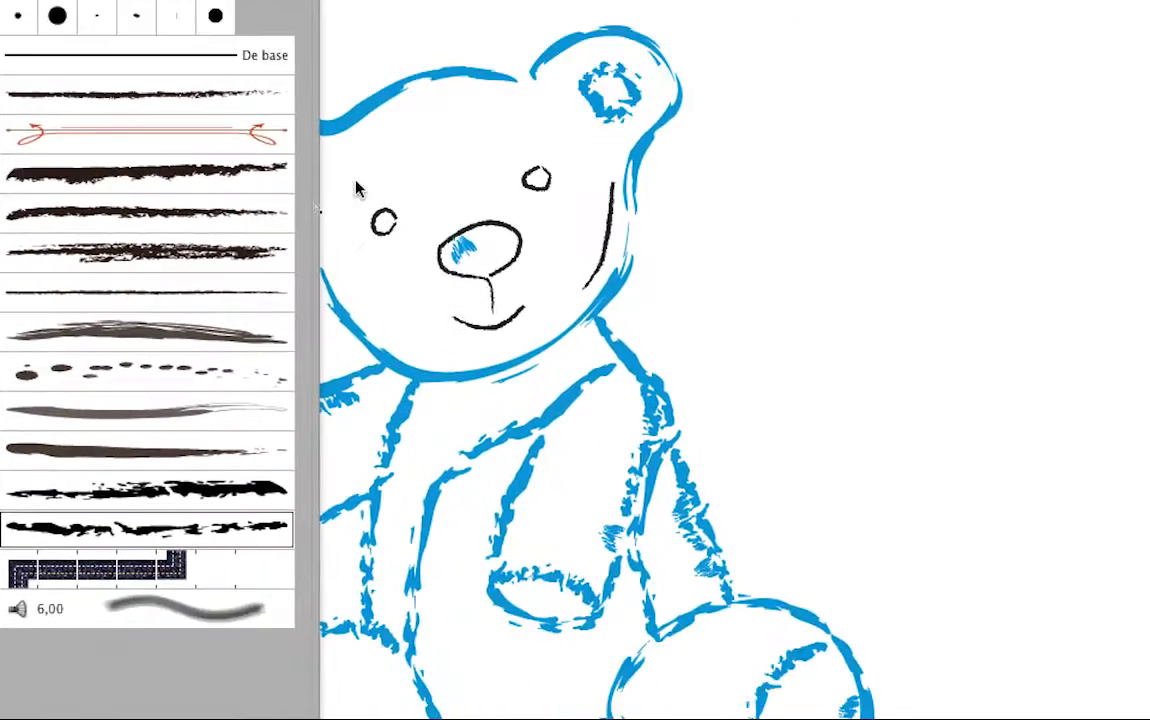
{"action": "left_click", "coordinate": [368, 196]}
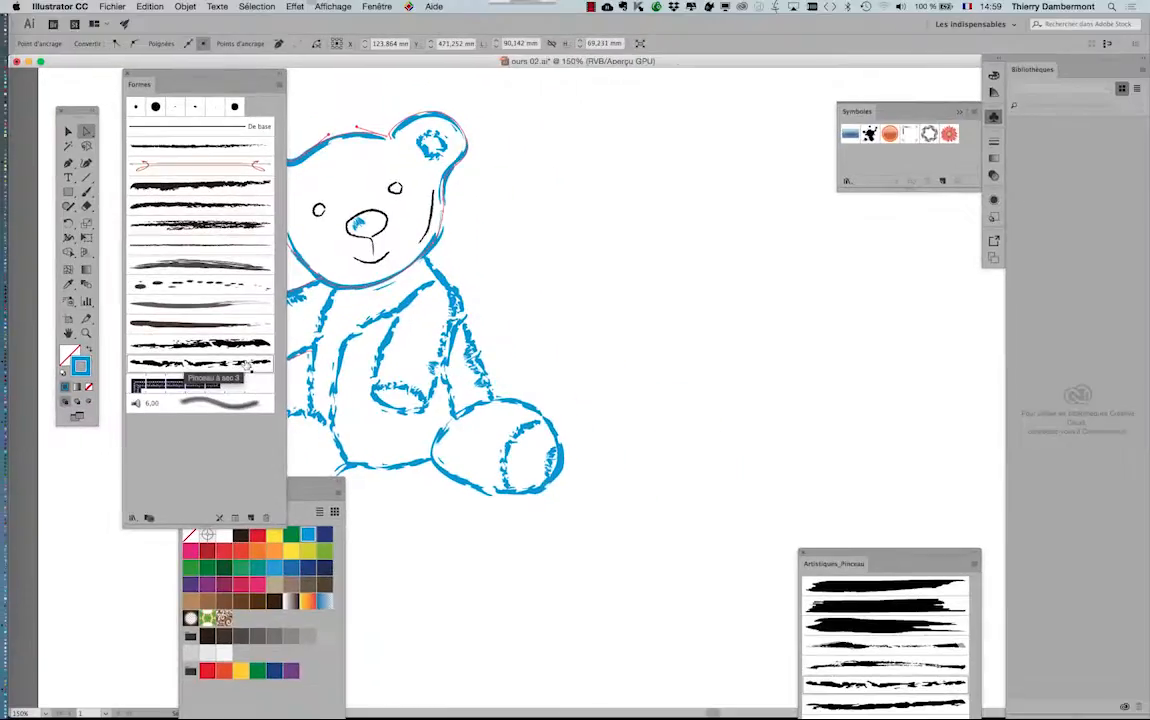
{"action": "left_click_drag", "start_coordinate": [193, 76], "coordinate": [717, 98]}
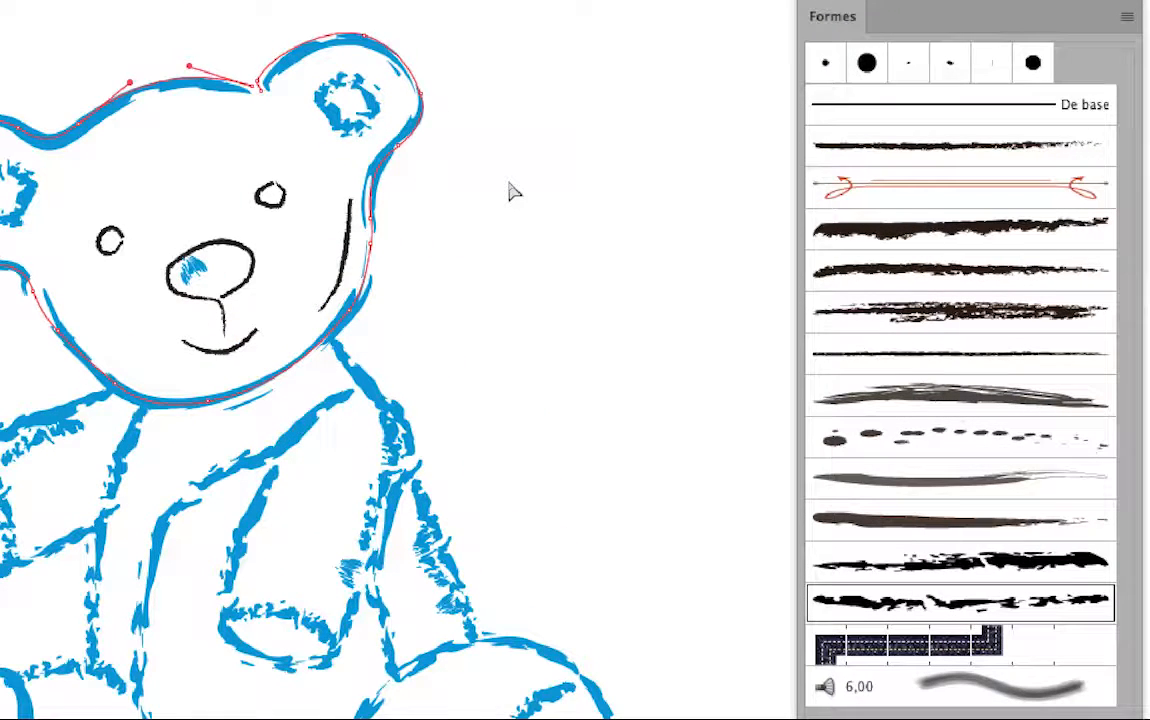
{"action": "left_click", "coordinate": [510, 191]}
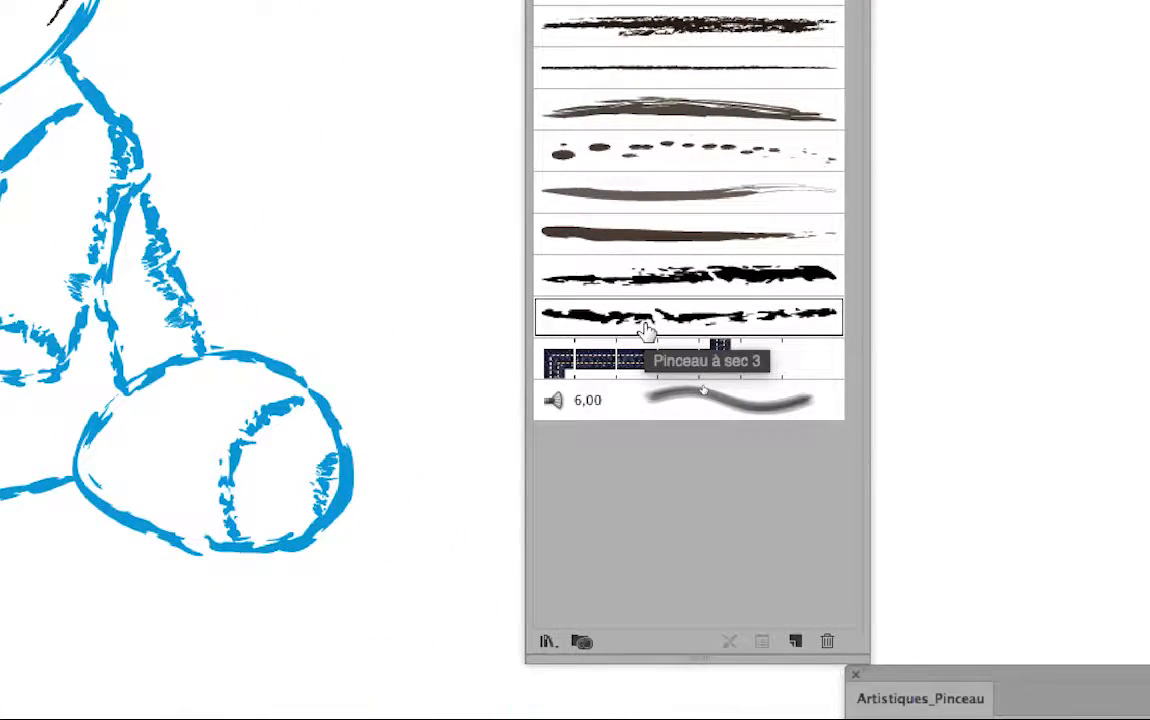
Step: Open the options of the Pinceau à sec 3 brush, move the dialog higher, and enable Aperçu
{"action": "double_click", "coordinate": [646, 322]}
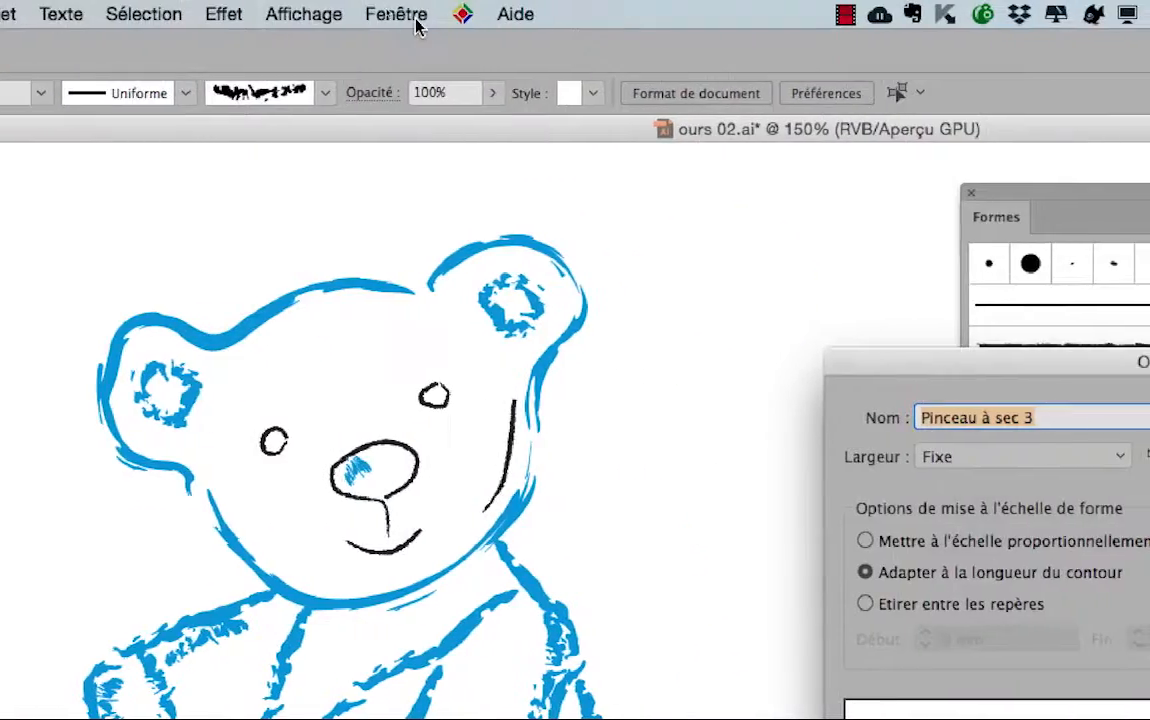
{"action": "left_click", "coordinate": [611, 11]}
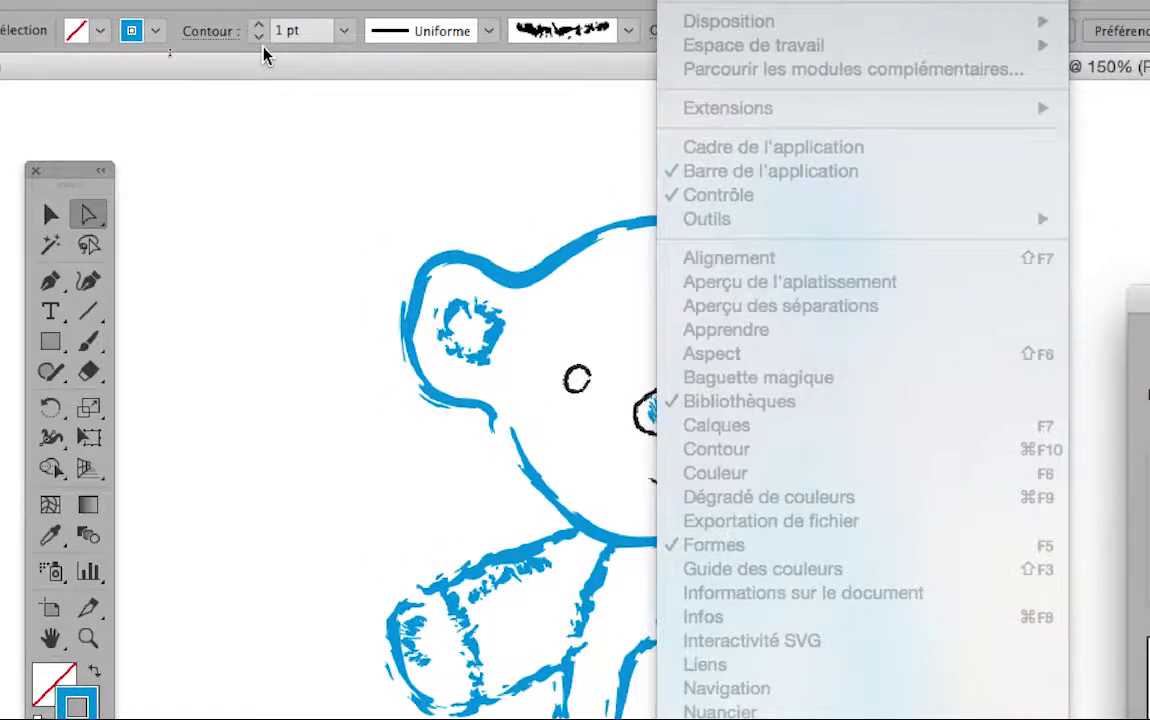
{"action": "left_click", "coordinate": [240, 45]}
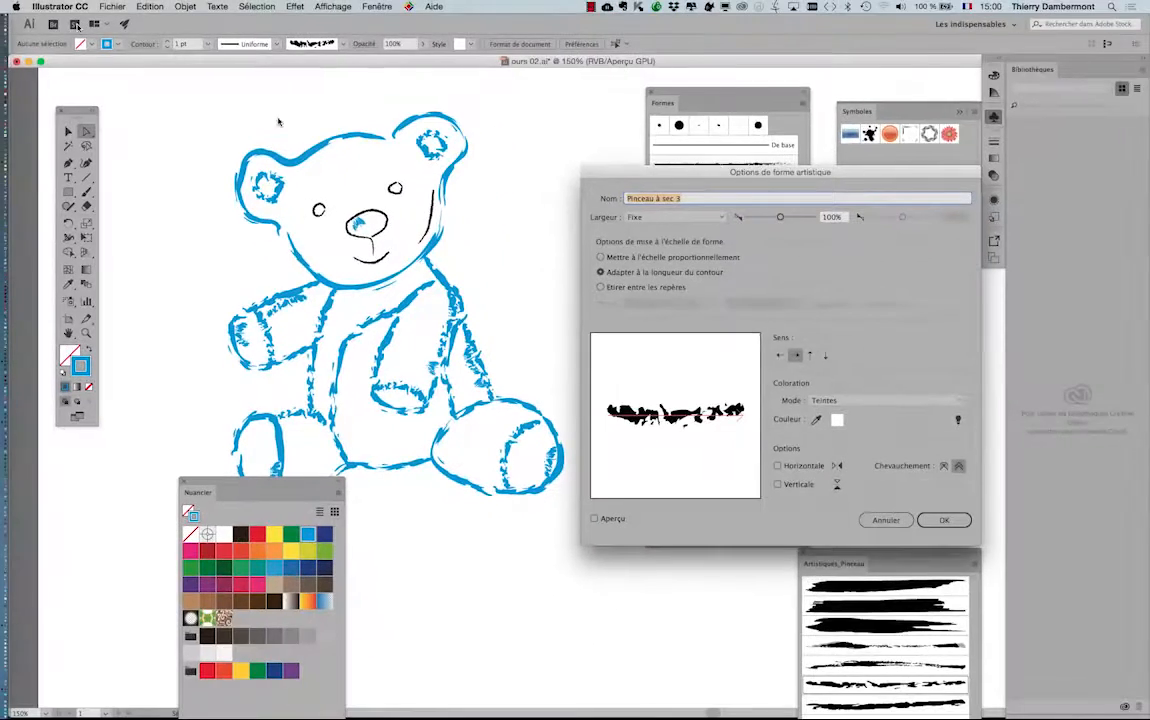
{"action": "left_click_drag", "start_coordinate": [599, 175], "coordinate": [614, 116]}
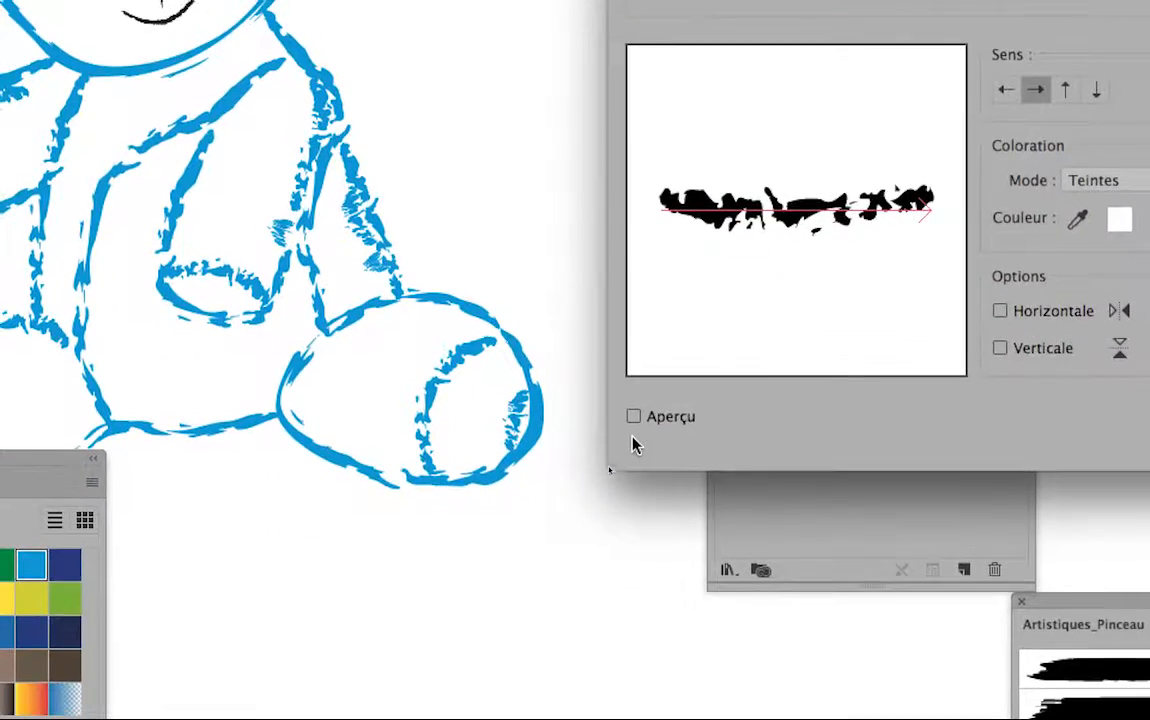
{"action": "left_click", "coordinate": [609, 460]}
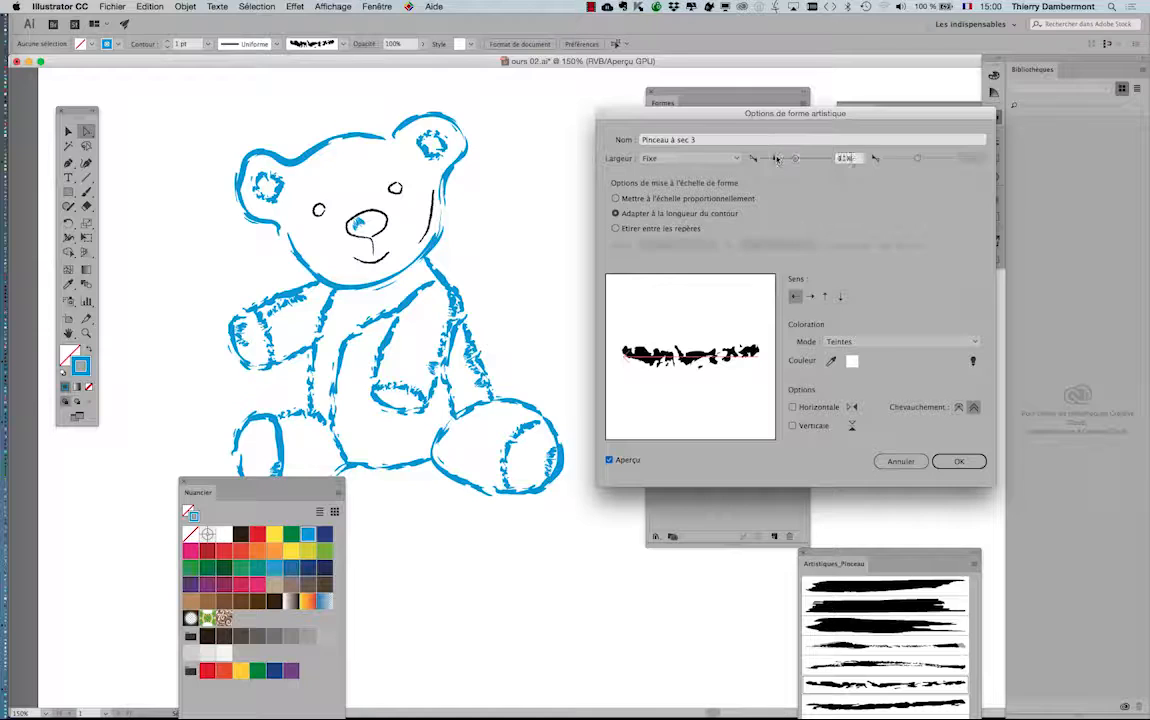
Step: Try Fixe widths of 68% and 196% for the Pinceau à sec 3 brush, and view the available Largeur modes
{"action": "left_click_drag", "start_coordinate": [777, 158], "coordinate": [786, 158]}
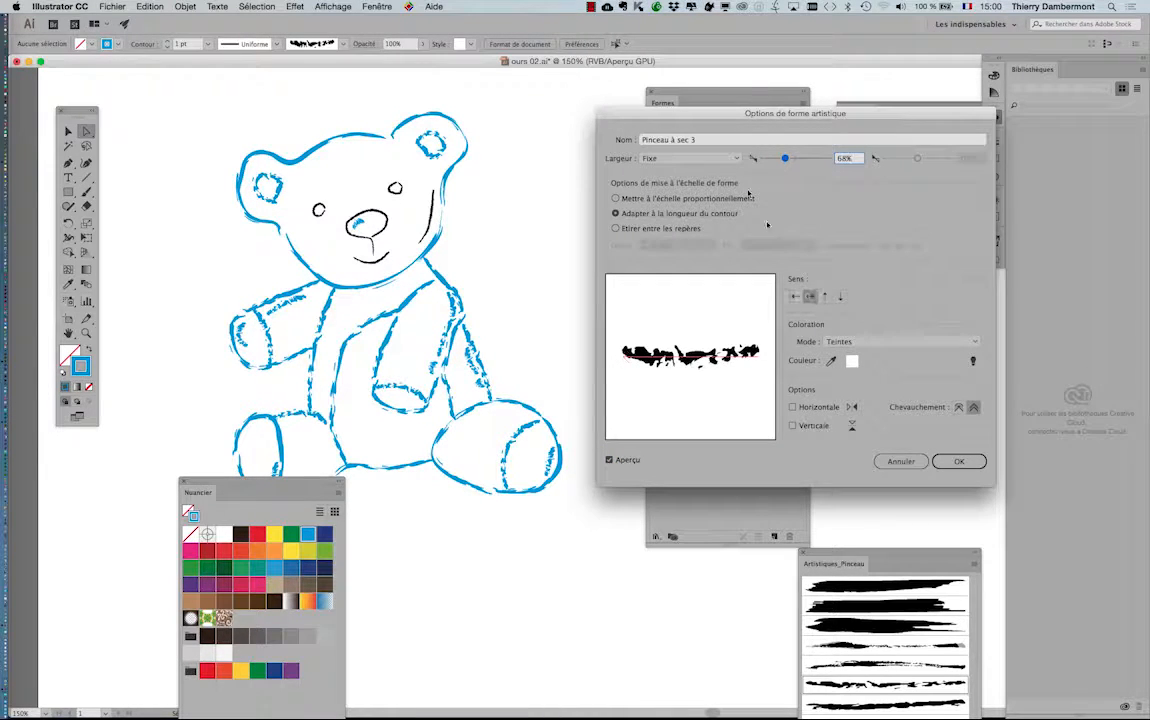
{"action": "left_click_drag", "start_coordinate": [786, 159], "coordinate": [807, 161]}
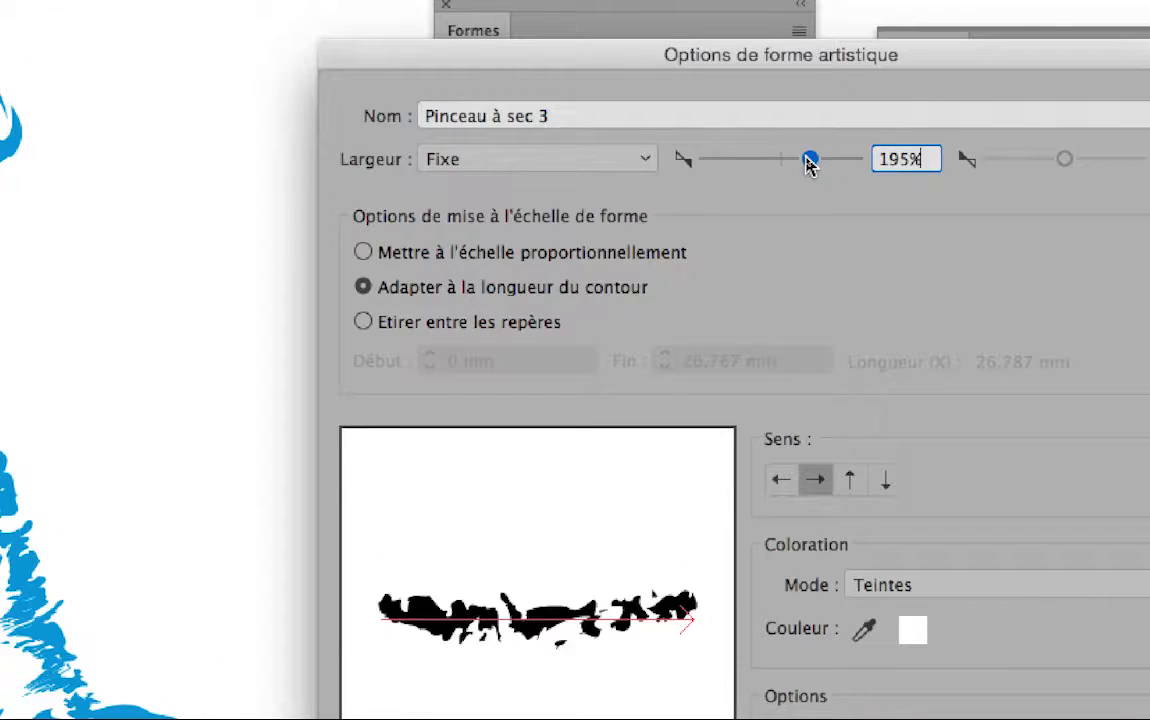
{"action": "mouse_move", "coordinate": [810, 160]}
{"action": "left_mouse_down"}
{"action": "mouse_move", "coordinate": [767, 160]}
{"action": "mouse_move", "coordinate": [817, 160]}
{"action": "left_mouse_up"}
{"action": "left_click", "coordinate": [650, 157]}
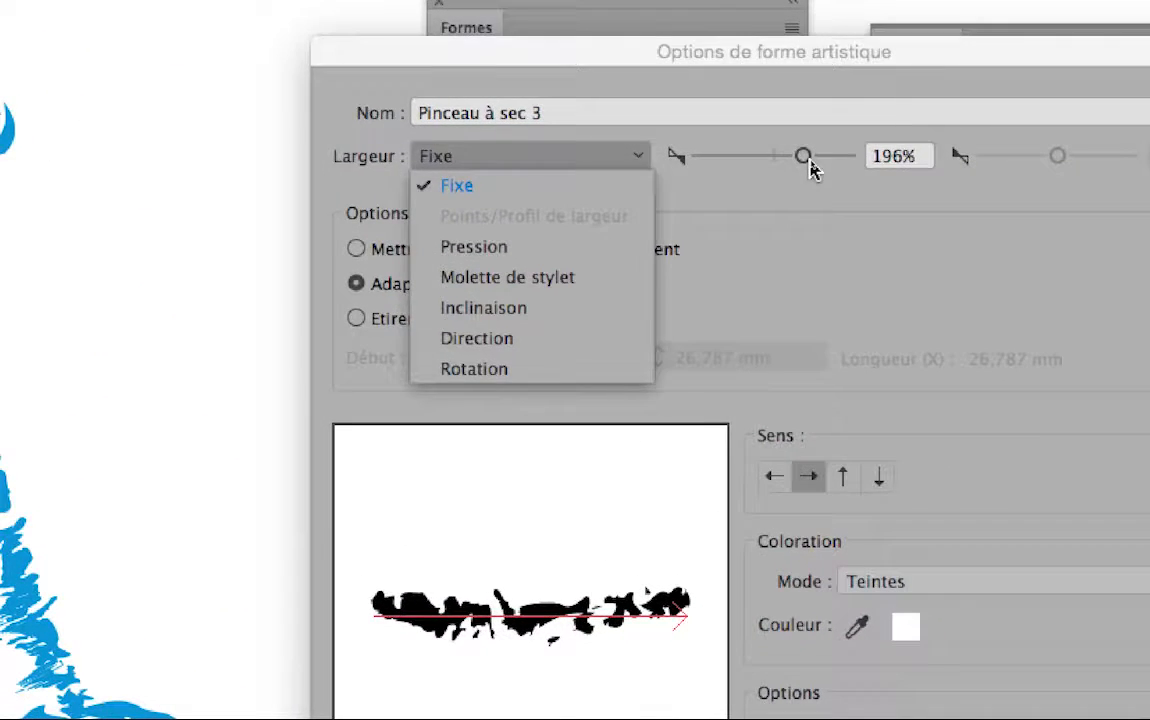
{"action": "left_click", "coordinate": [990, 20]}
Step: Set the Pinceau à sec 3 brush's width to 168%, and apply the change to the existing strokes
{"action": "left_click_drag", "start_coordinate": [810, 168], "coordinate": [782, 166]}
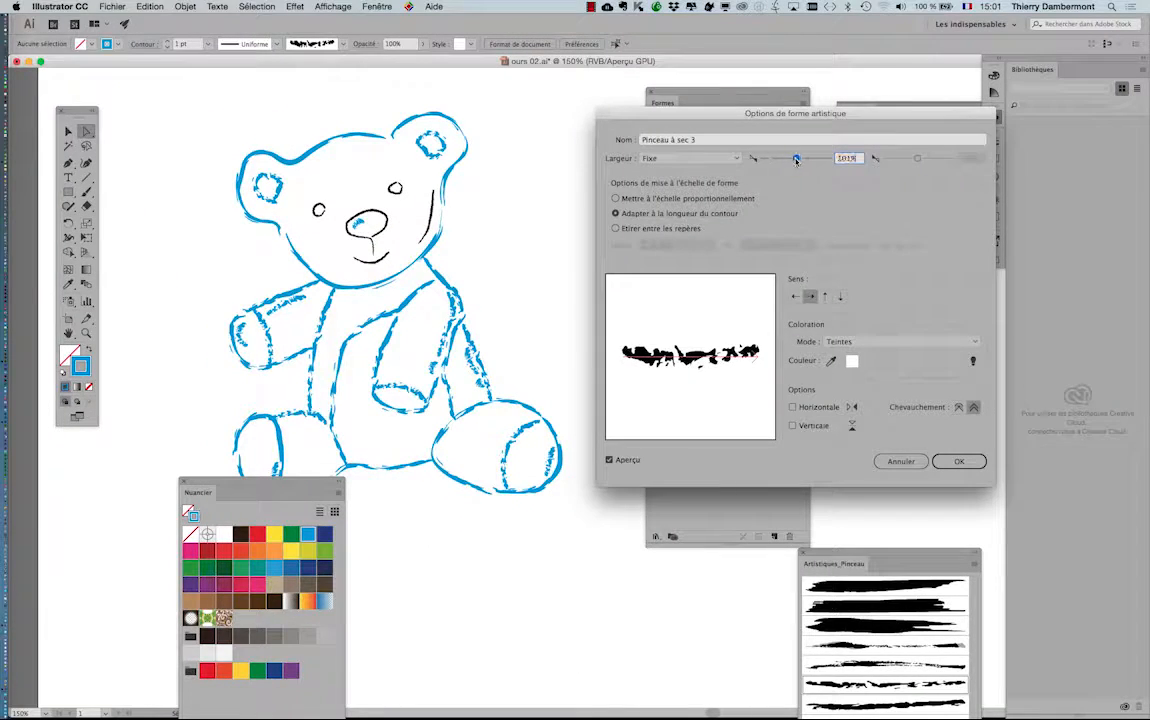
{"action": "mouse_move", "coordinate": [796, 160]}
{"action": "left_mouse_down"}
{"action": "mouse_move", "coordinate": [811, 167]}
{"action": "mouse_move", "coordinate": [772, 168]}
{"action": "mouse_move", "coordinate": [803, 165]}
{"action": "left_mouse_up"}
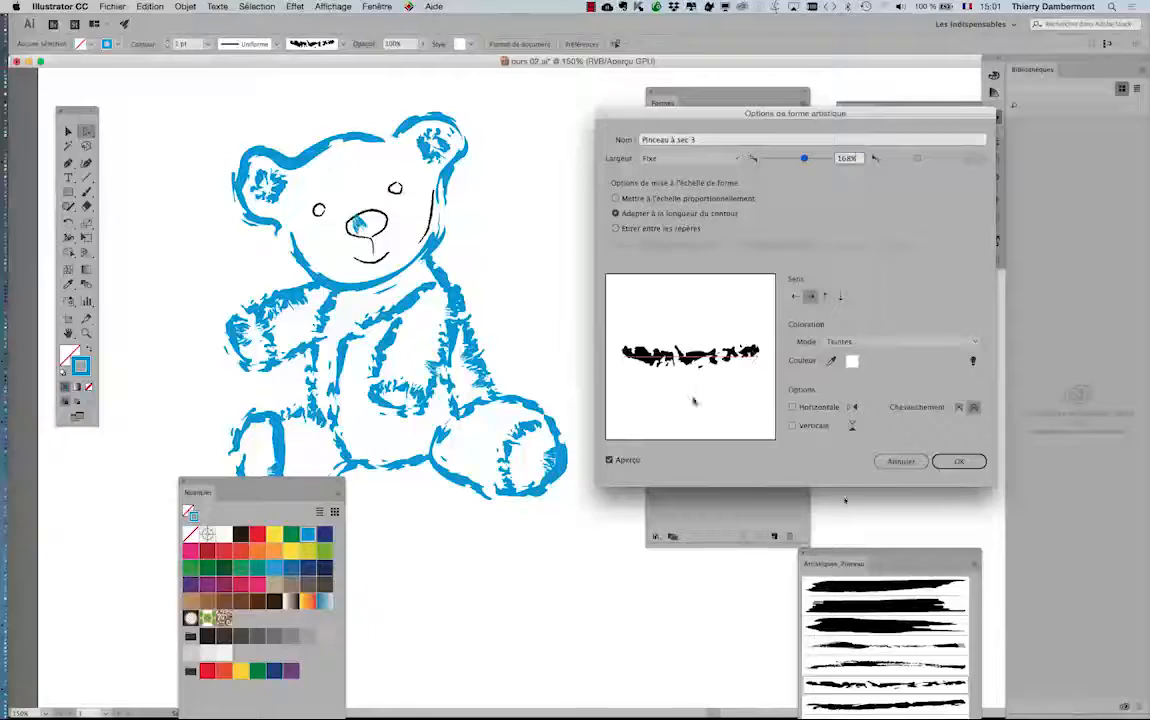
{"action": "left_click", "coordinate": [957, 462]}
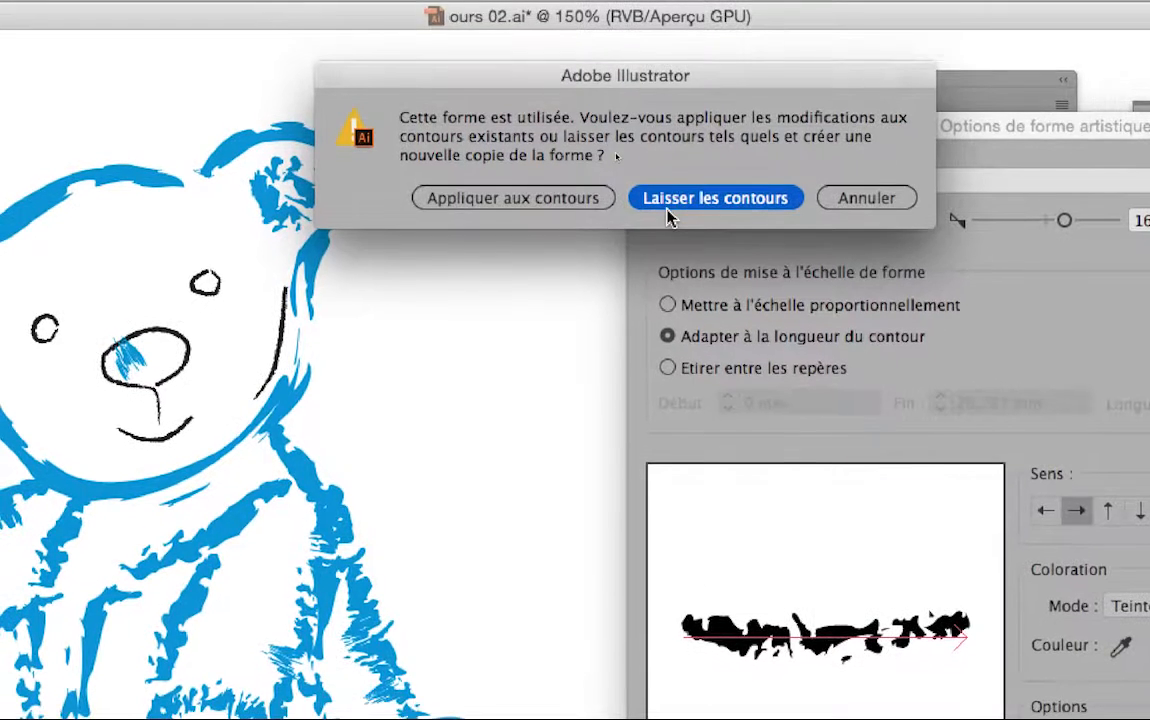
{"action": "left_click", "coordinate": [541, 201]}
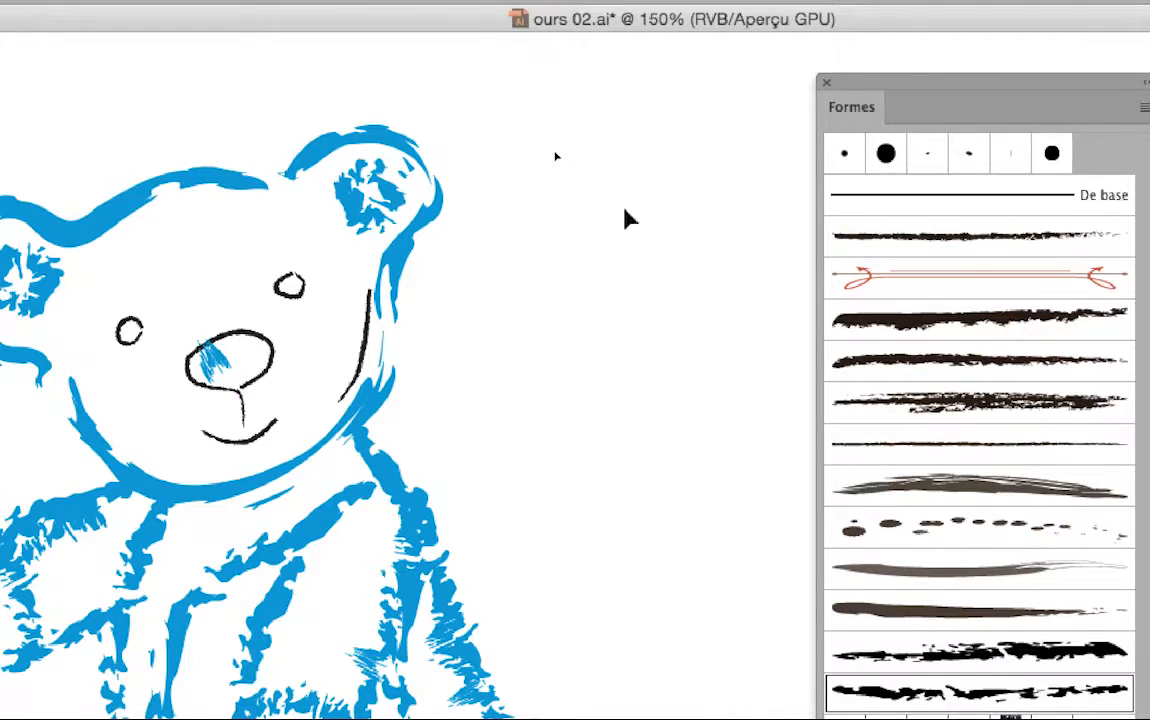
{"action": "key", "text": "super+minus"}
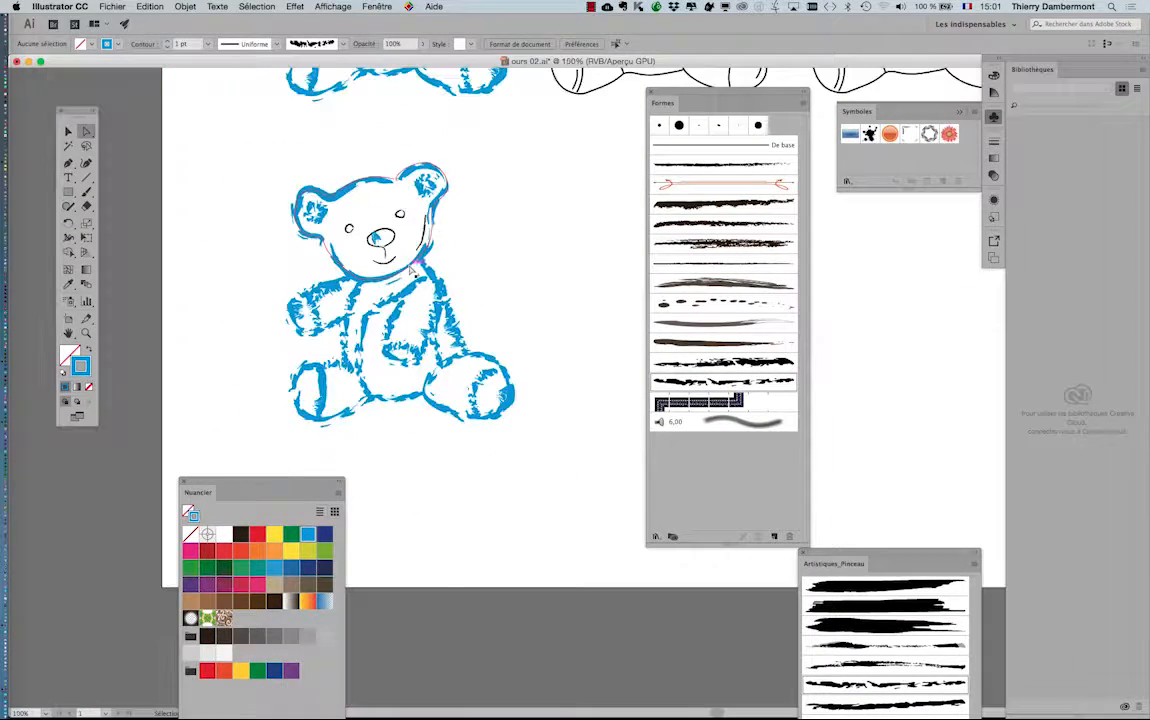